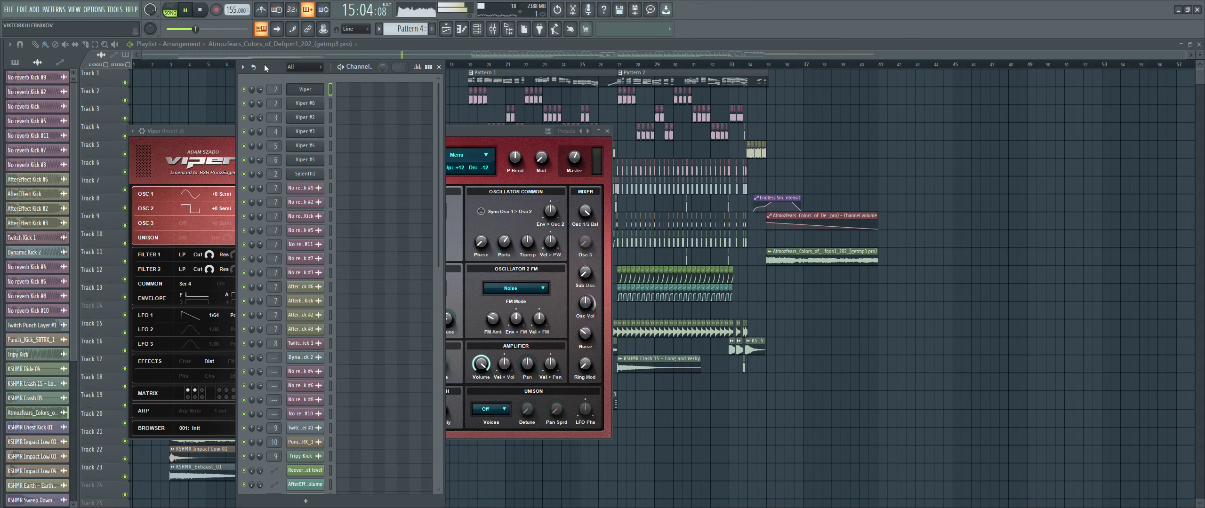
# Step: Close the open windows, solo Track 9 in the playlist and examine the first Viper channel's synth settings
pyautogui.press('F12')
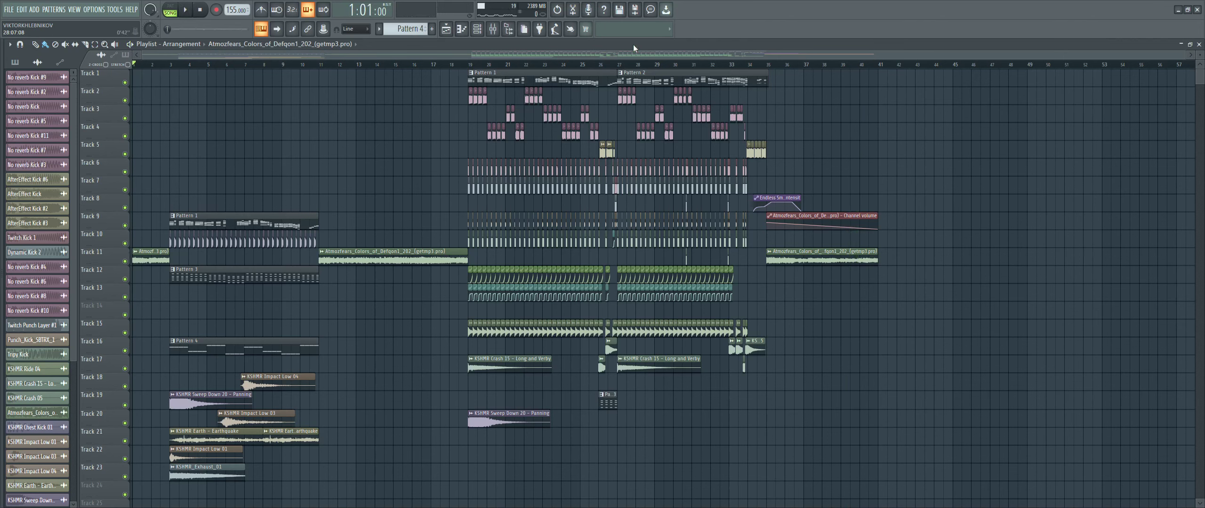
pyautogui.rightClick(125, 226)
pyautogui.press('F6')
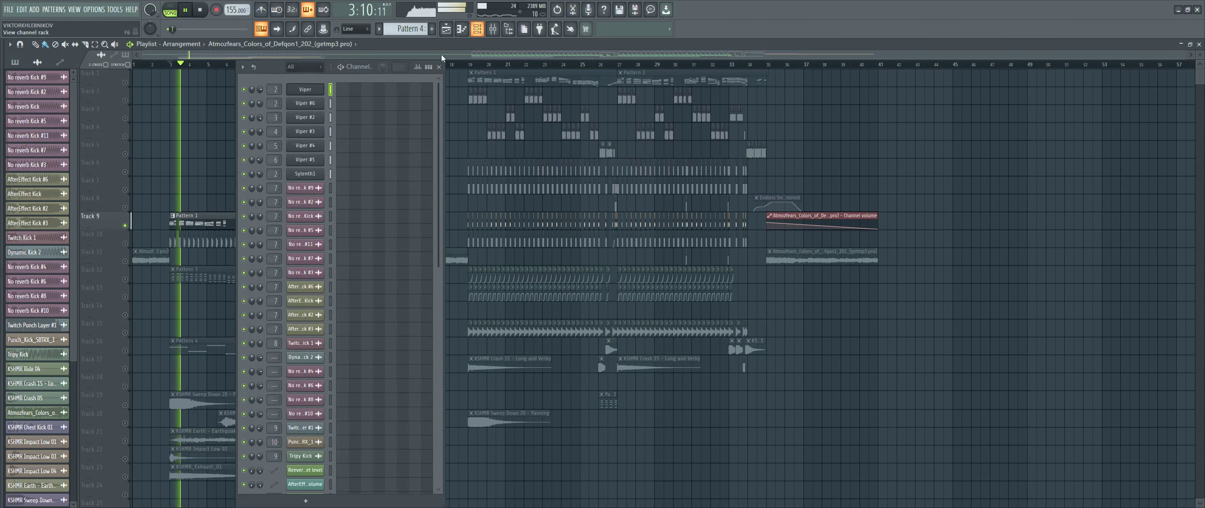
pyautogui.click(305, 89)
pyautogui.click(307, 93)
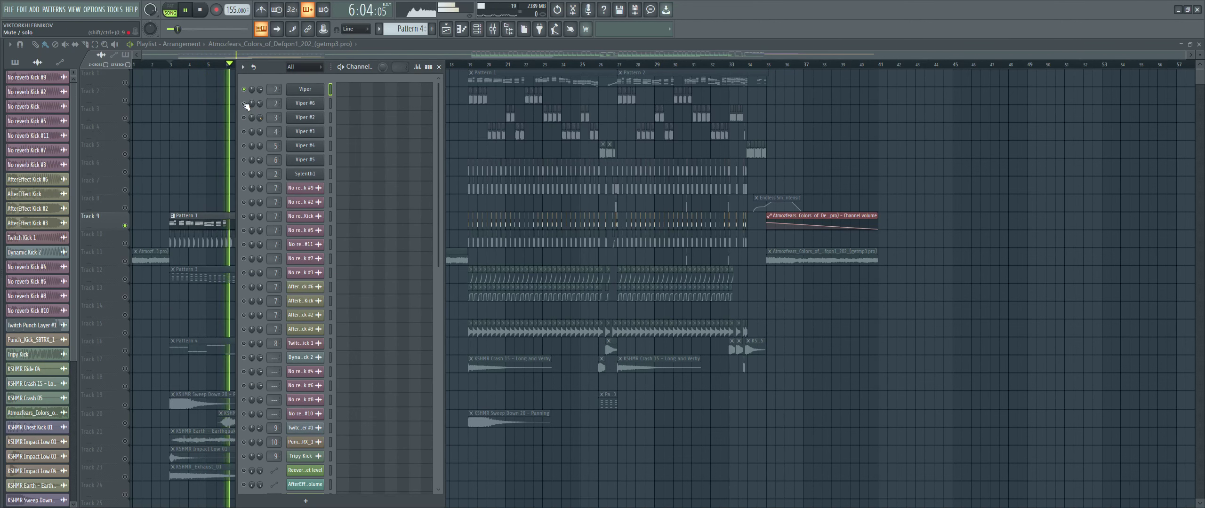
# Step: Solo the Viper #6 and Viper #2 channels one after the other and examine each one's synth settings
pyautogui.click(244, 103)
pyautogui.click(311, 107)
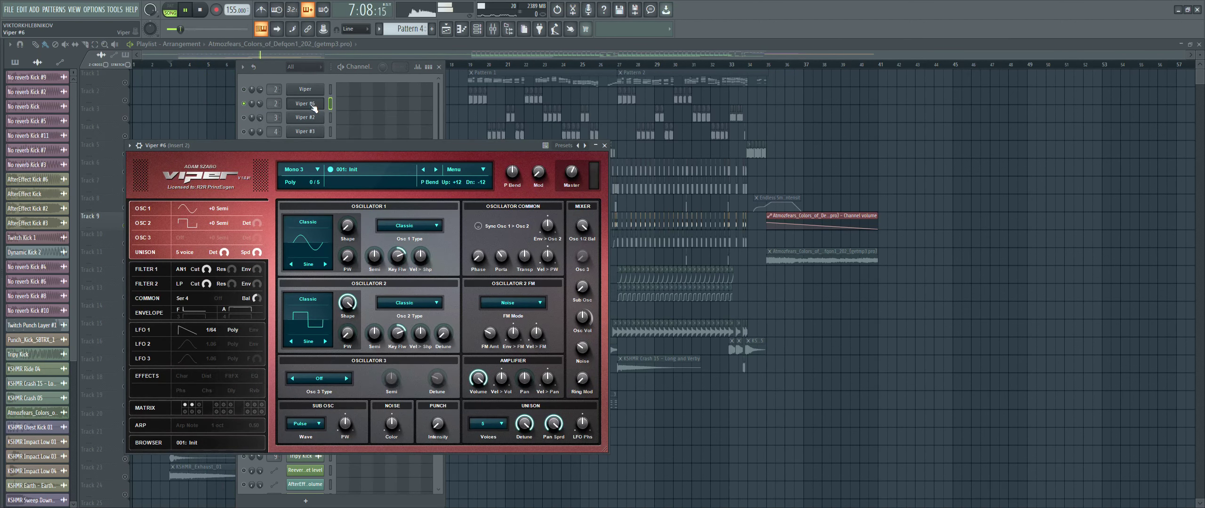
pyautogui.click(314, 108)
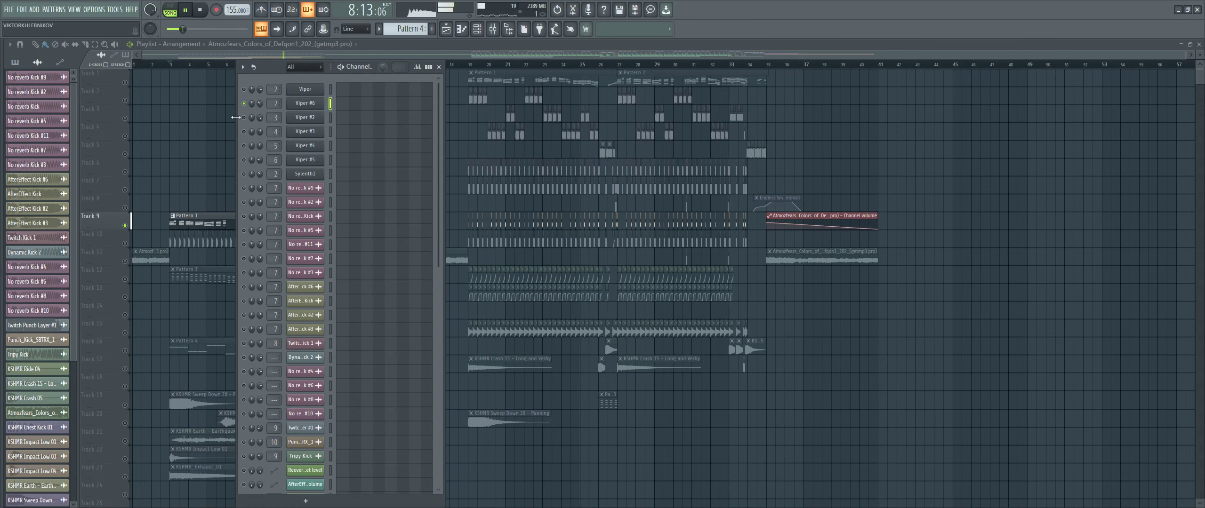
pyautogui.click(244, 118)
pyautogui.click(306, 118)
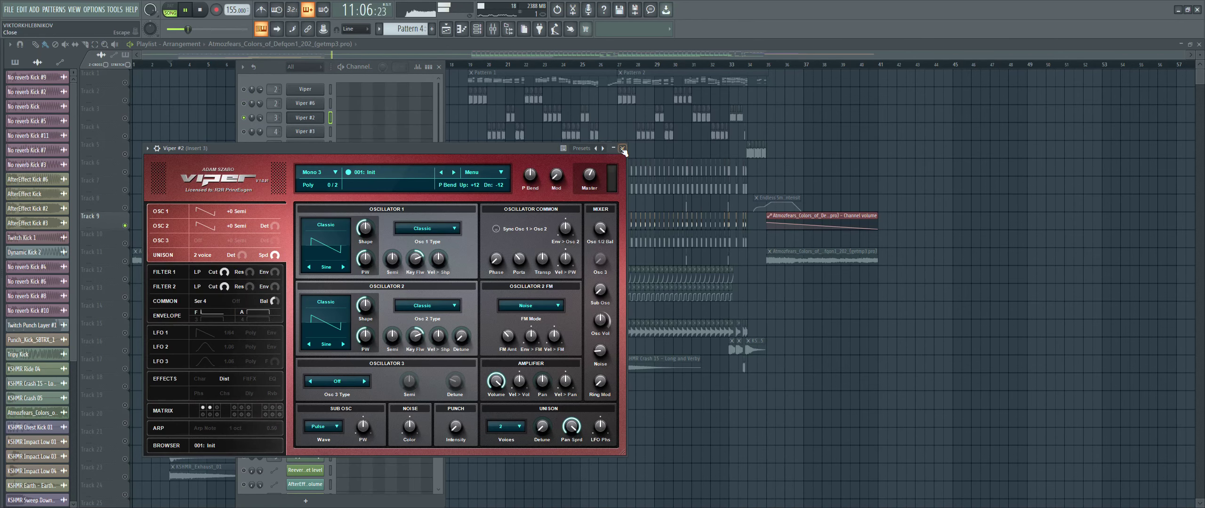
pyautogui.click(622, 148)
# Step: Solo the Viper #3 channel, examine its synth settings and make Pattern 1 the active pattern
pyautogui.click(244, 132)
pyautogui.click(305, 132)
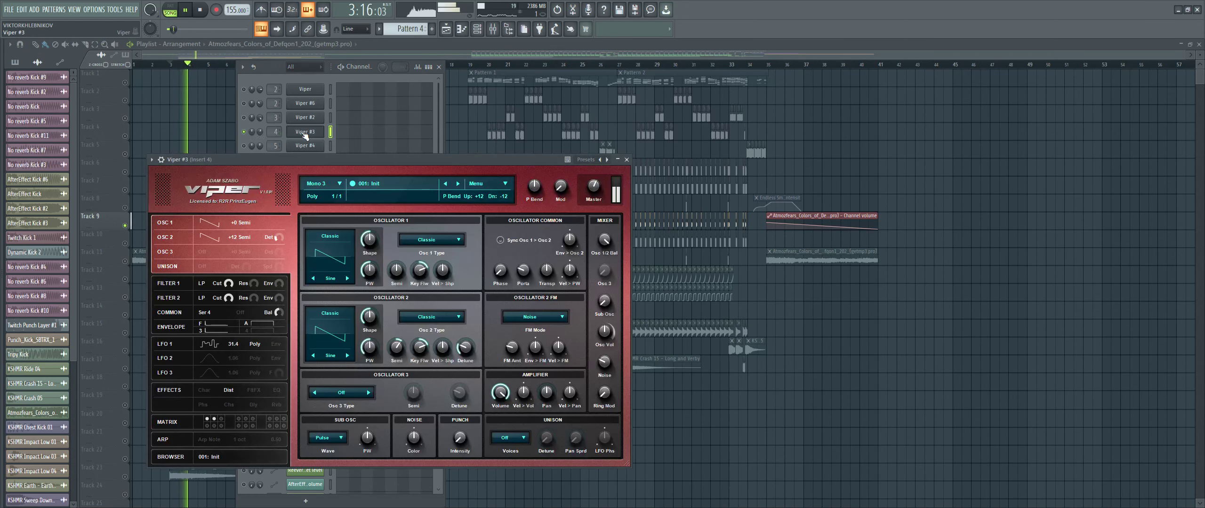
pyautogui.moveTo(351, 160); pyautogui.dragTo(377, 160)
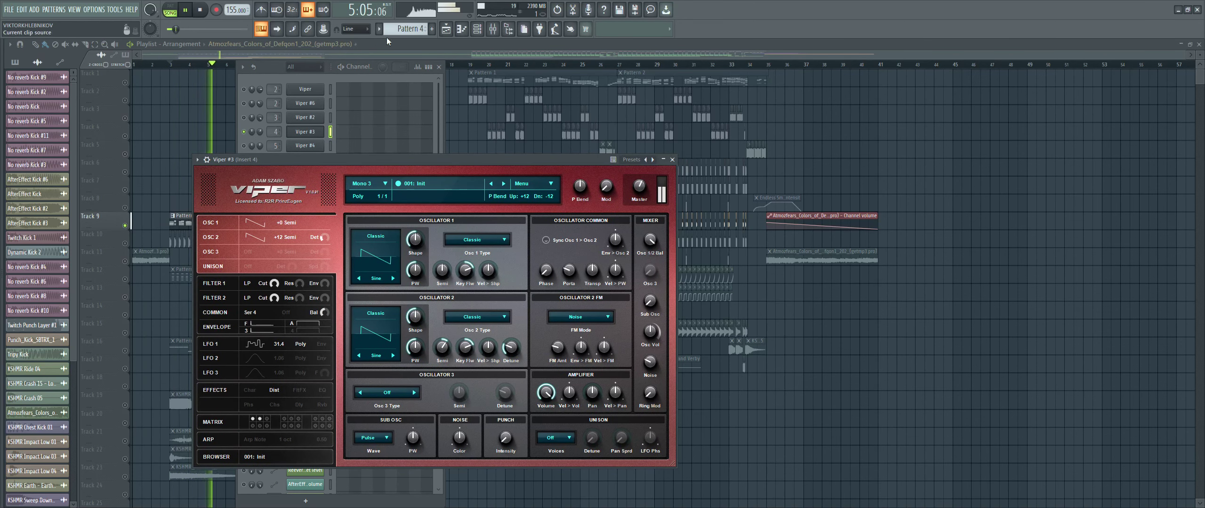
pyautogui.scroll(3, 398, 29)
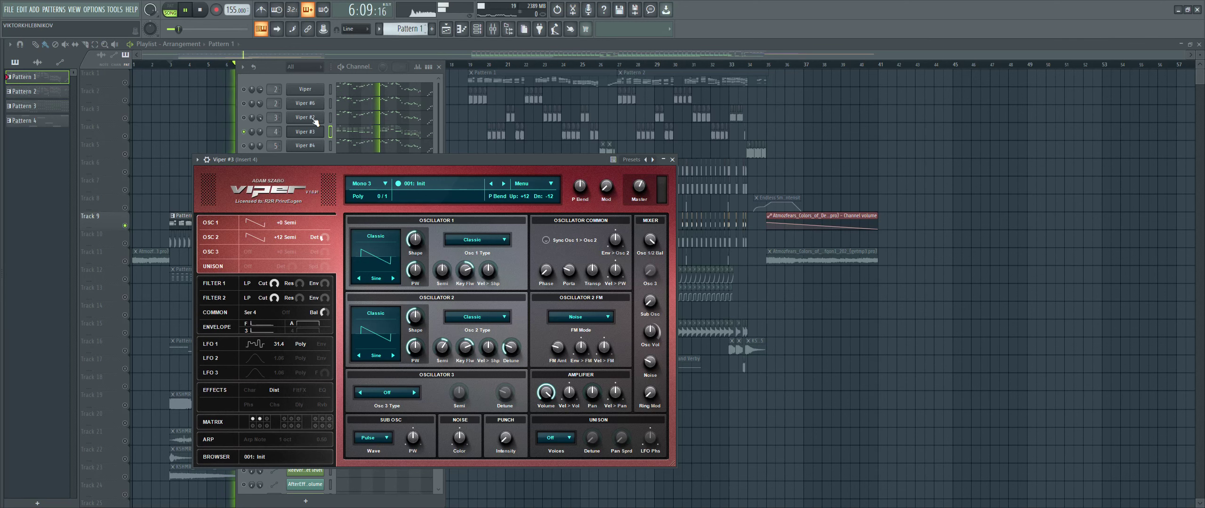
pyautogui.click(301, 133)
pyautogui.click(303, 134)
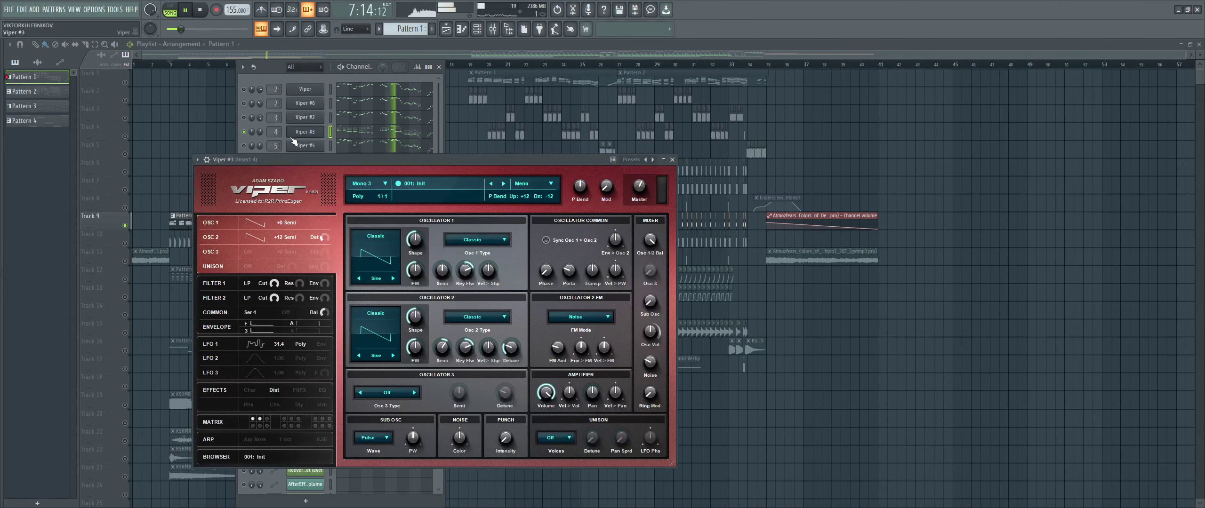
# Step: Solo the Viper #4 and Viper #5 channels in turn and examine the Viper #5 synth settings
pyautogui.click(244, 145)
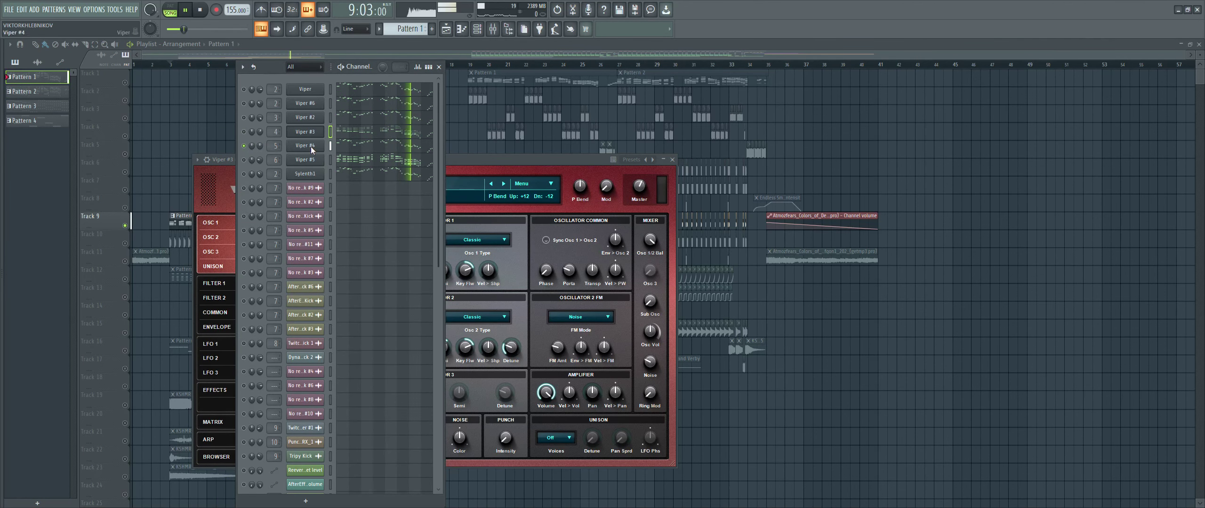
pyautogui.click(306, 146)
pyautogui.click(244, 160)
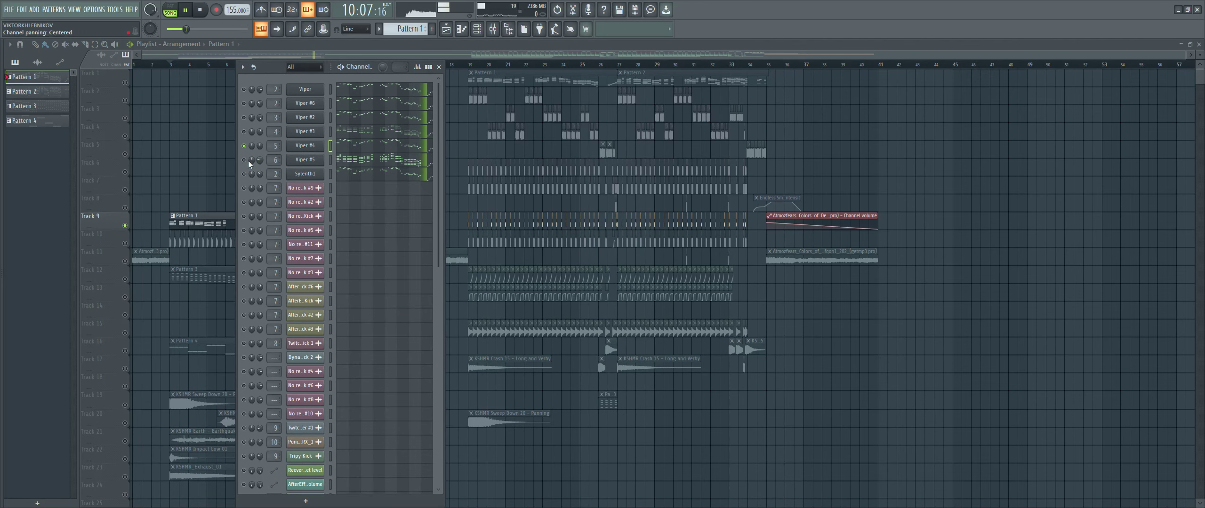
pyautogui.rightClick(250, 162)
pyautogui.press('Escape')
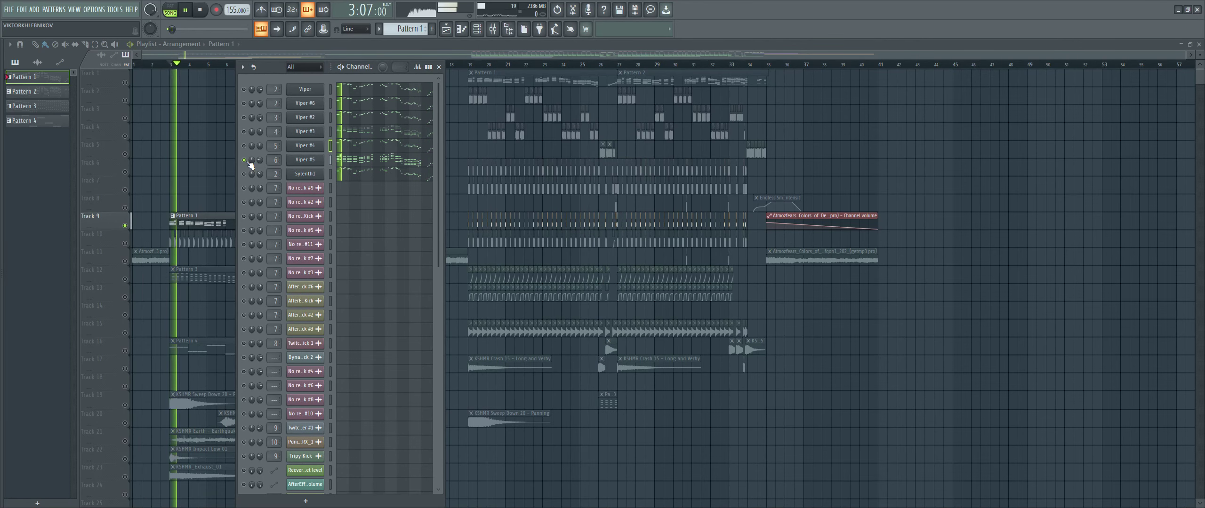
pyautogui.click(306, 160)
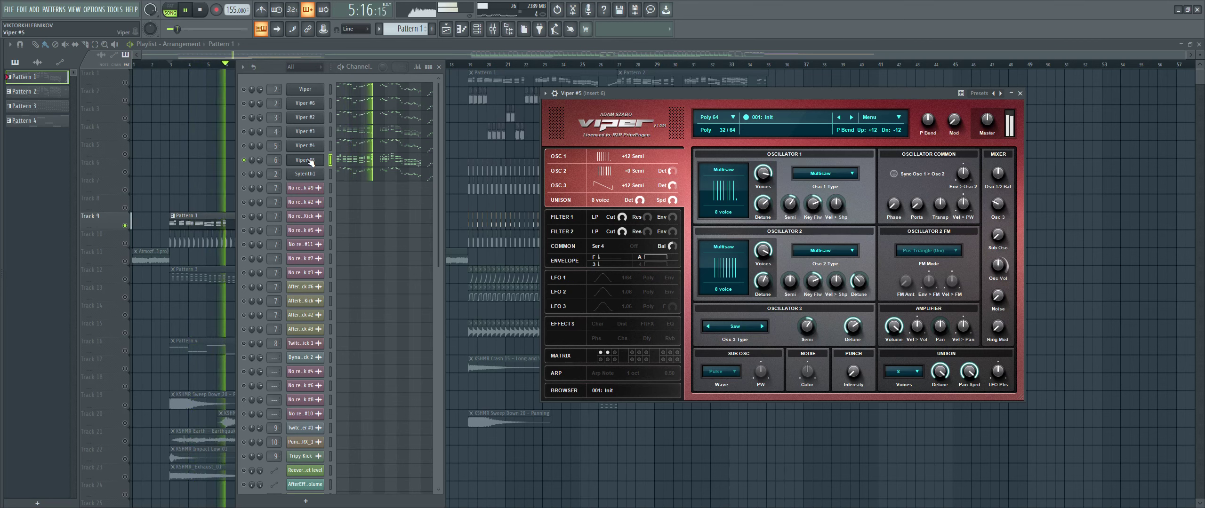
# Step: Solo the Sylenth1 channel, examine its synth settings and restore all channels to audible
pyautogui.rightClick(245, 174)
pyautogui.click(318, 175)
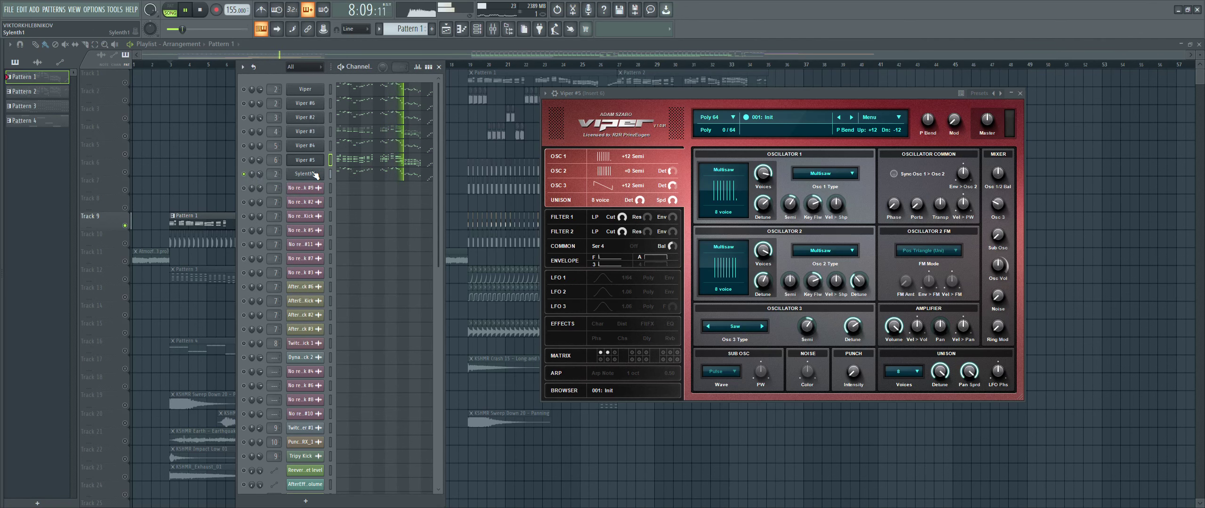
pyautogui.click(314, 176)
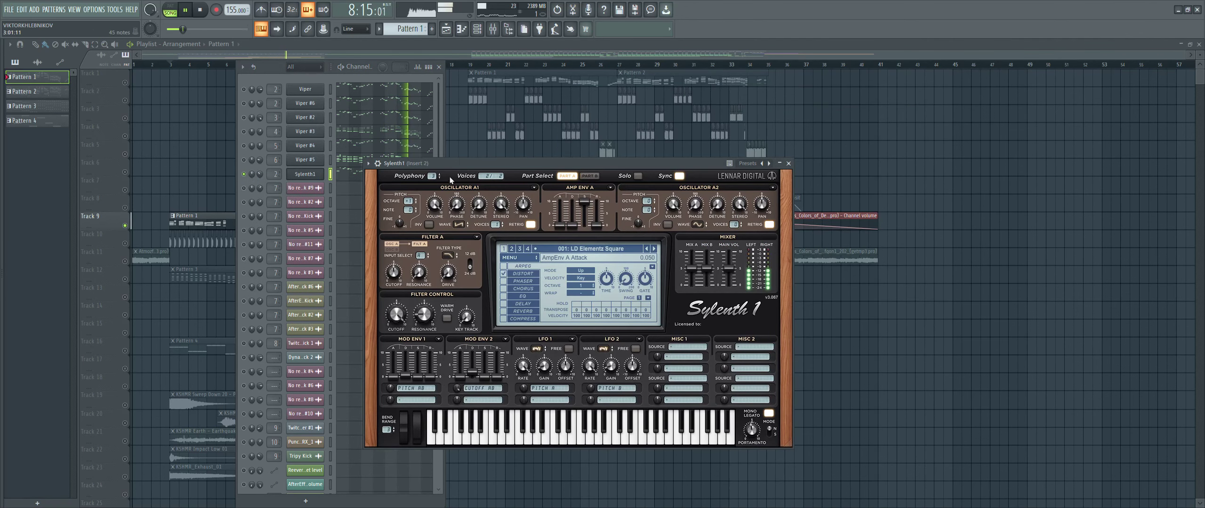
pyautogui.rightClick(245, 177)
pyautogui.click(263, 181)
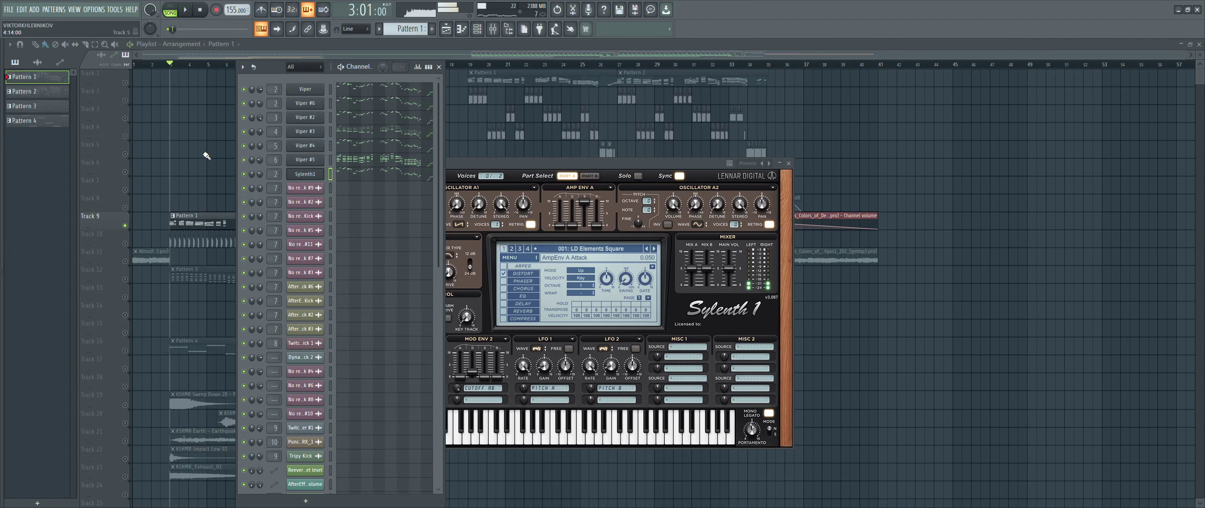
# Step: During playback, review the mixer's Insert 1 effects: Pro-Q 3, OTT, Fruity Reeverb 2, Fruity Delay 3, the second Pro-Q 3 and Kickstart 2
pyautogui.press('space')
pyautogui.press('F9')
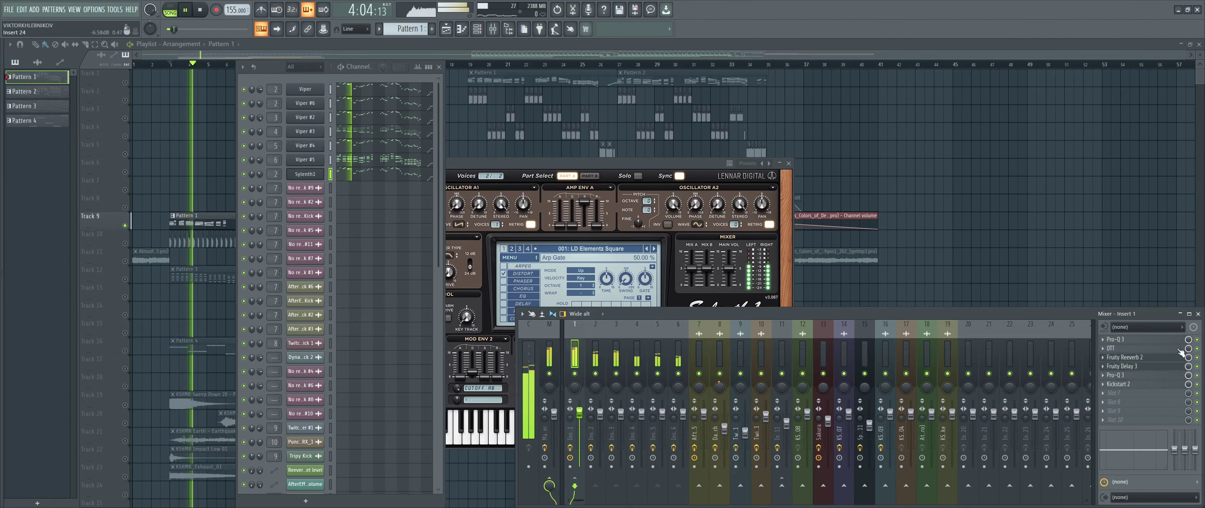
pyautogui.click(1118, 340)
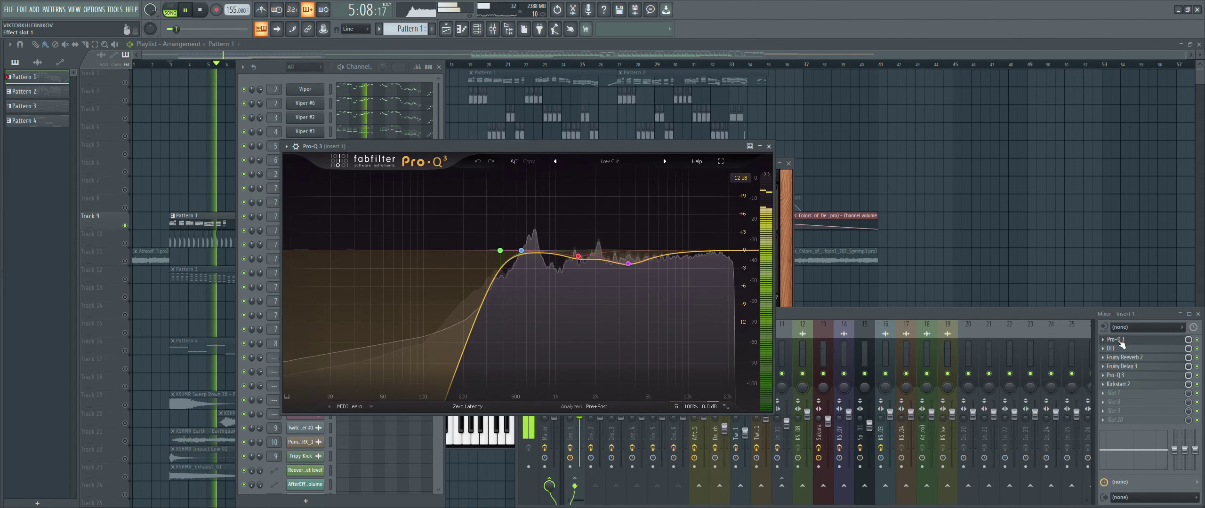
pyautogui.click(1121, 349)
pyautogui.click(1121, 358)
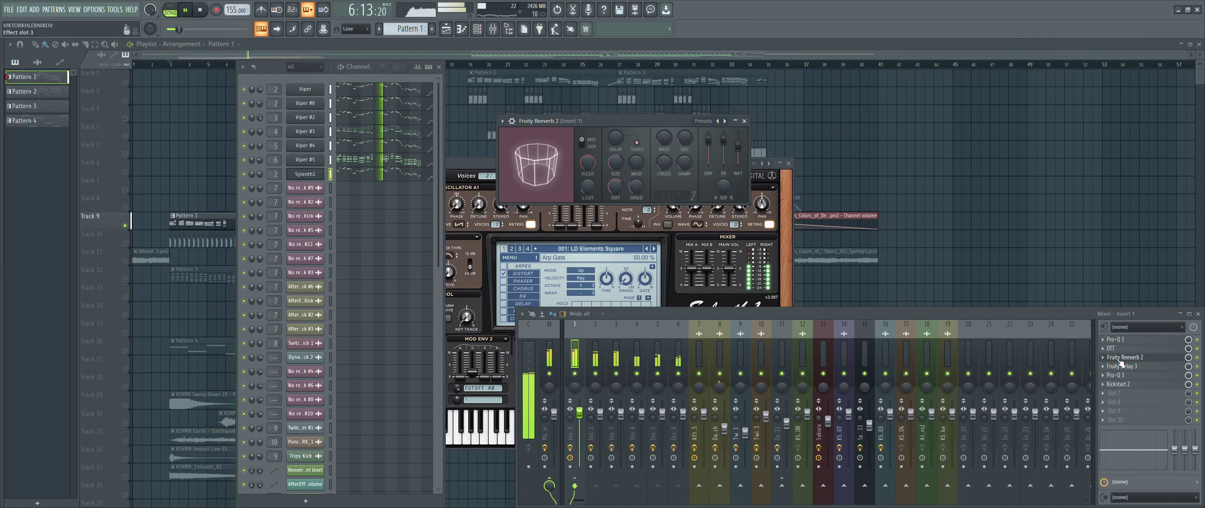
pyautogui.click(1121, 367)
pyautogui.click(1122, 375)
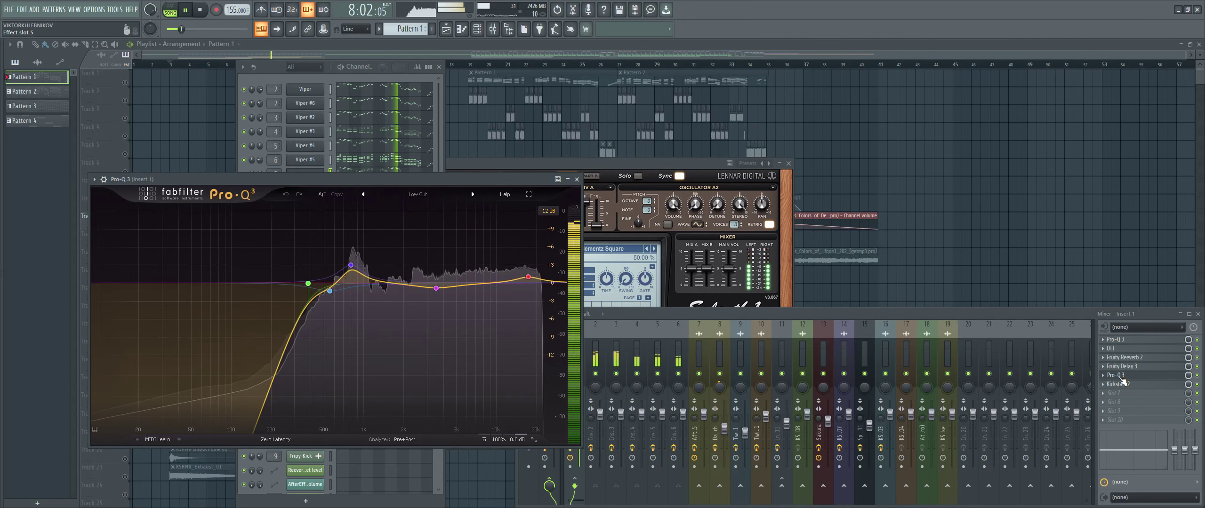
pyautogui.click(1123, 383)
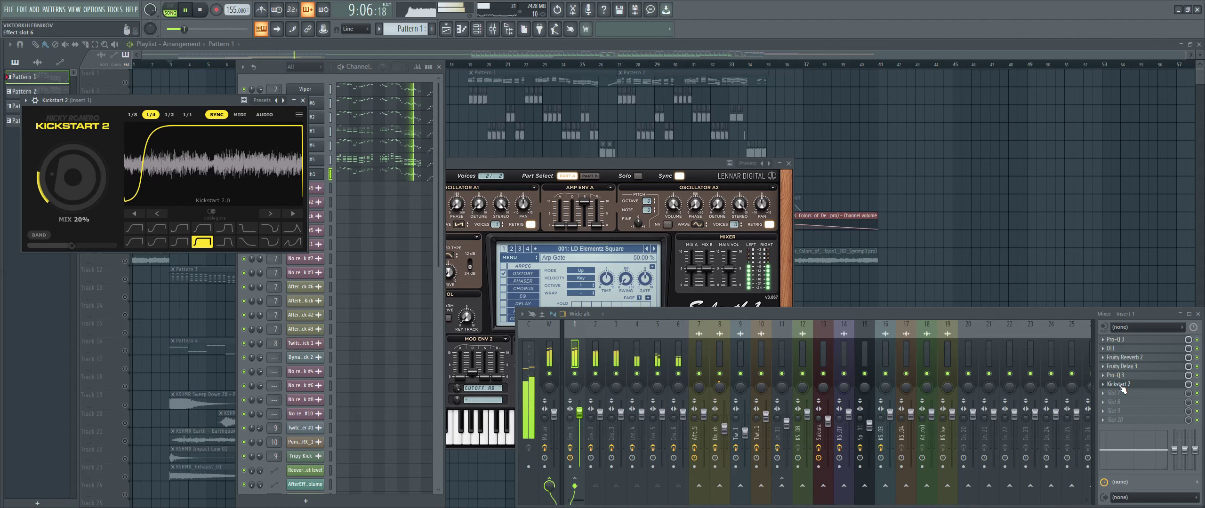
pyautogui.click(1122, 384)
pyautogui.press('F12')
pyautogui.press('space')
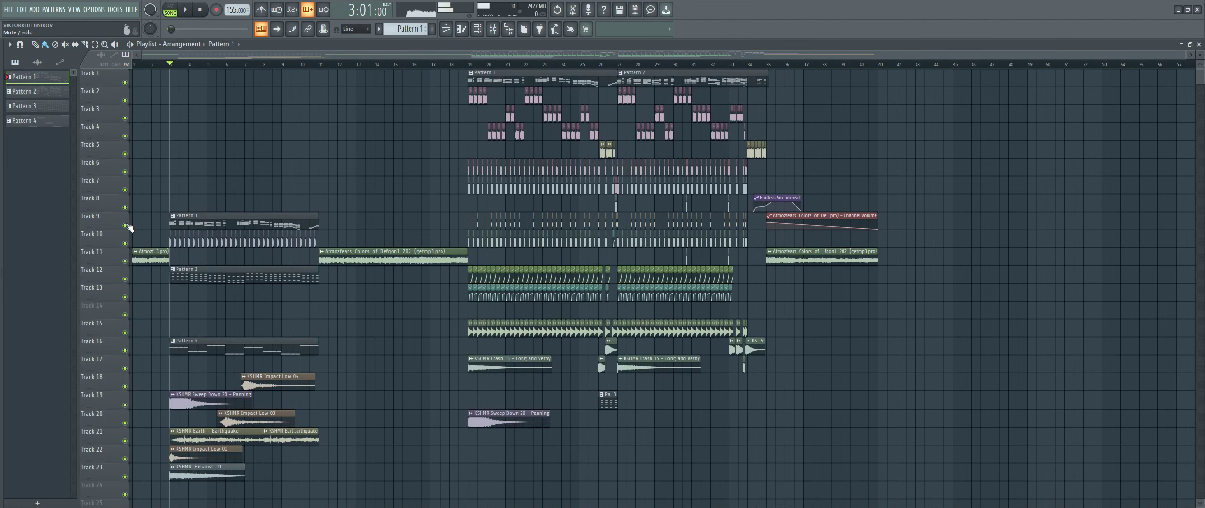
# Step: Play Track 10 soloed, switch the solo to Track 12 and examine the Sakura synth settings
pyautogui.press('space')
pyautogui.rightClick(124, 243)
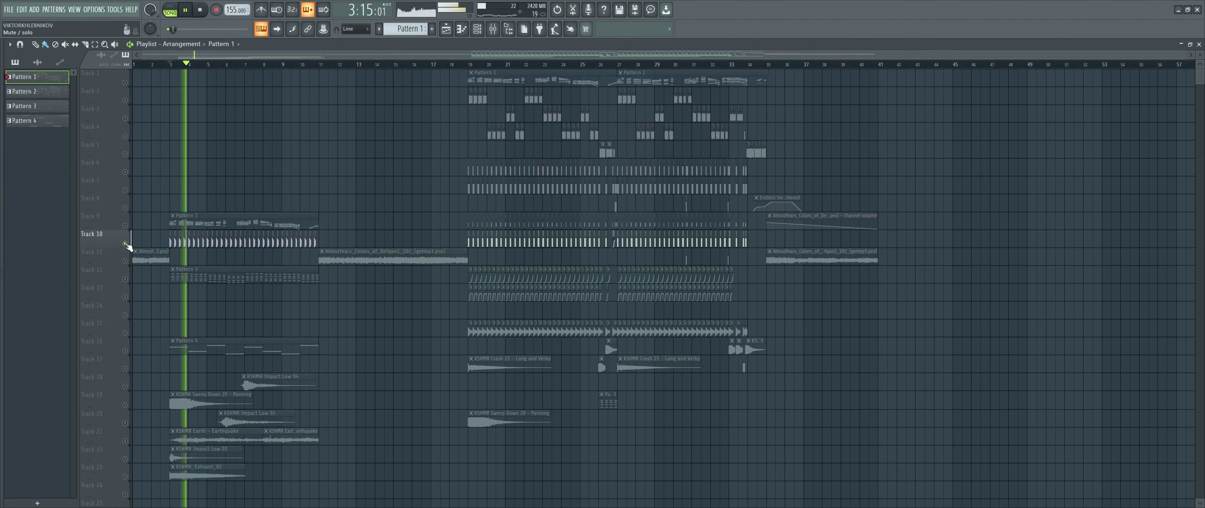
pyautogui.rightClick(125, 277)
pyautogui.press('F6')
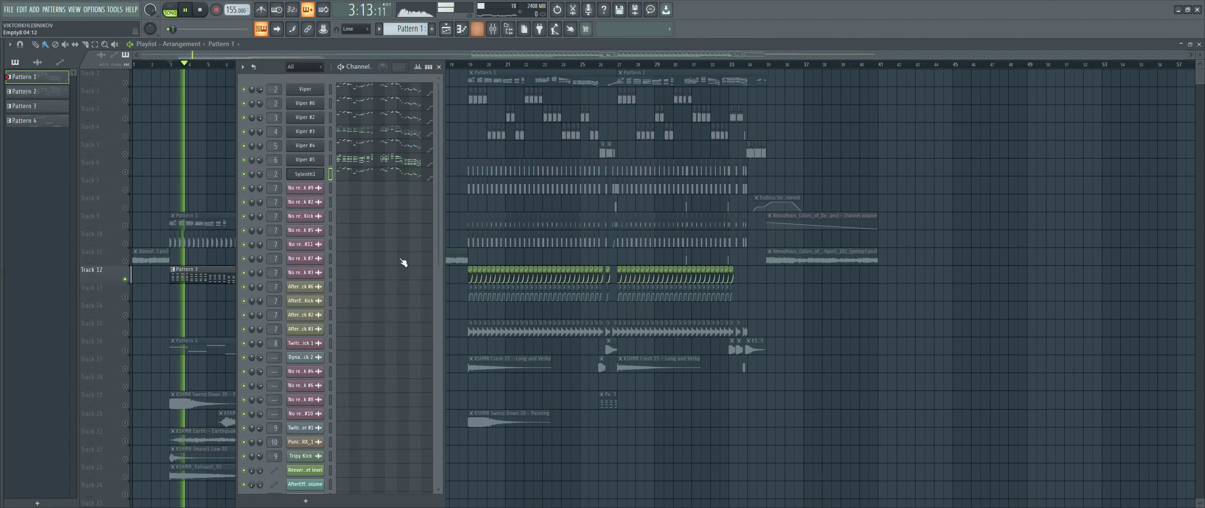
pyautogui.scroll(-5, 331, 343)
pyautogui.click(306, 366)
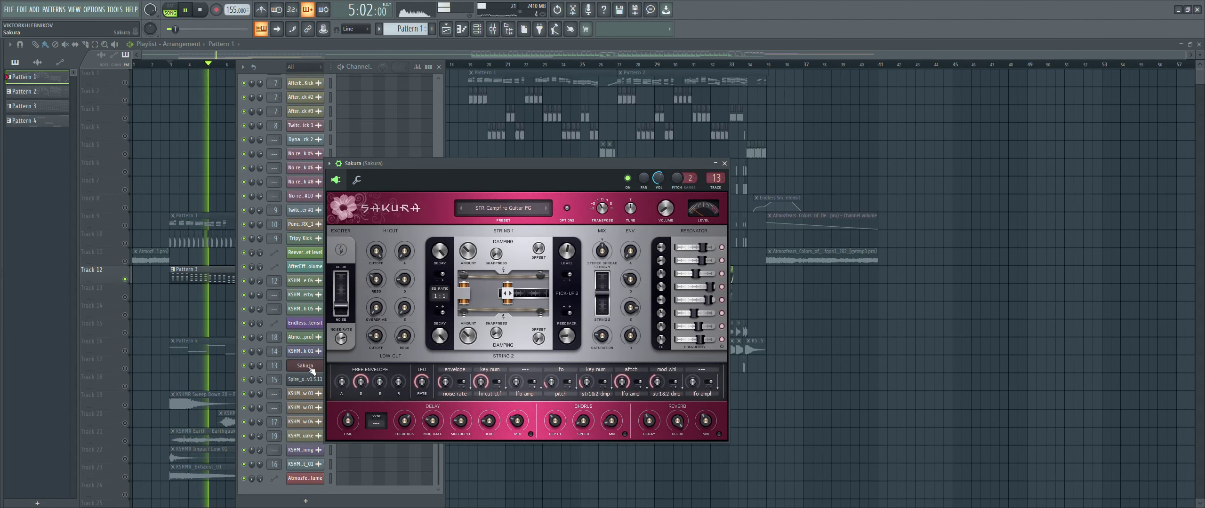
pyautogui.click(306, 366)
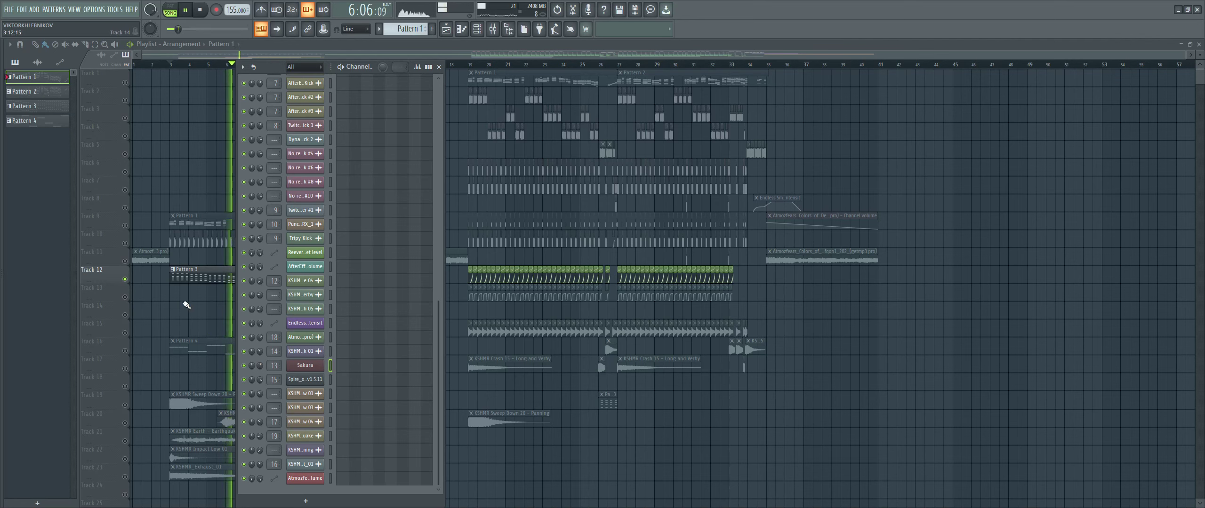
pyautogui.press('F6')
# Step: Solo Track 16, make Pattern 4 the active pattern and bring up its Spire synth
pyautogui.rightClick(125, 351)
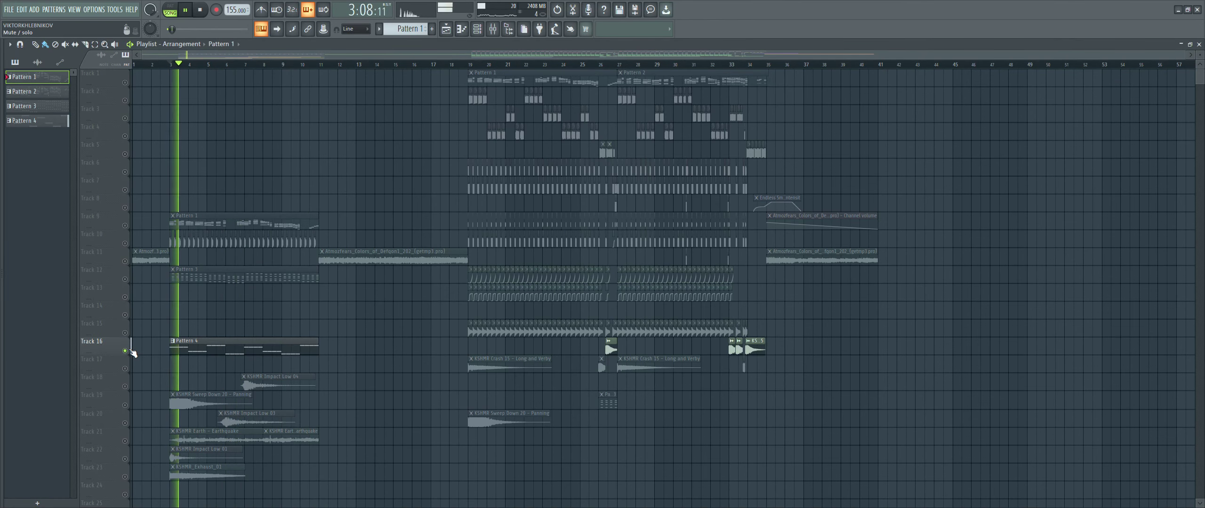
pyautogui.press('F6')
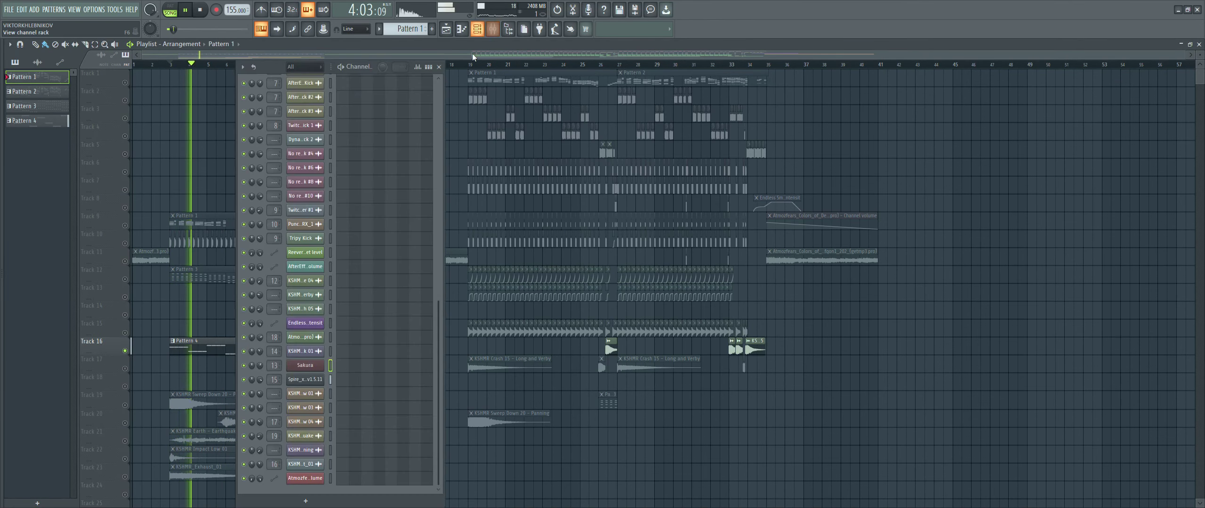
pyautogui.click(305, 379)
pyautogui.click(58, 121)
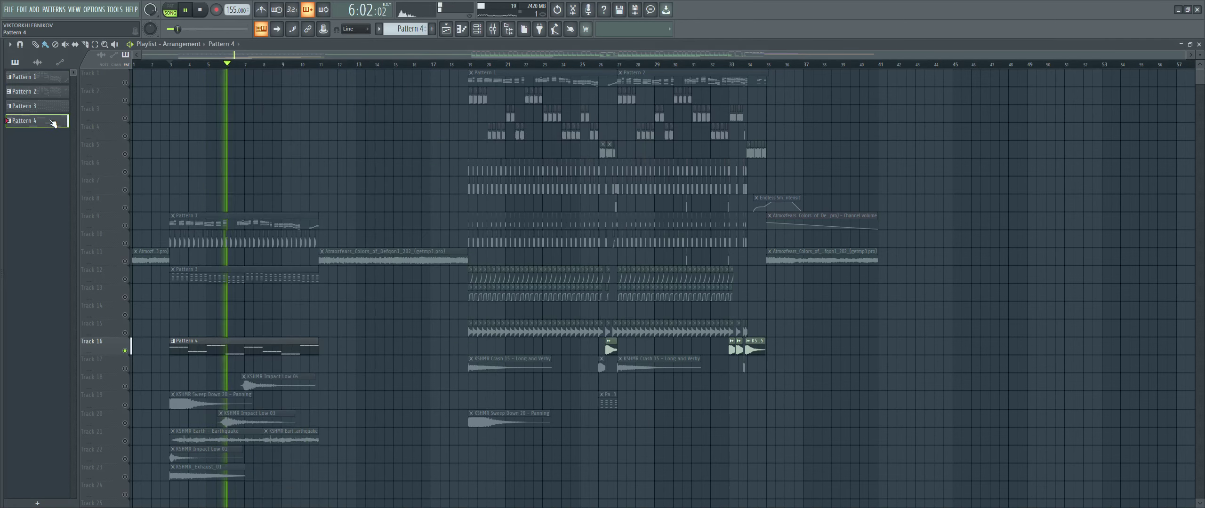
pyautogui.press('F6')
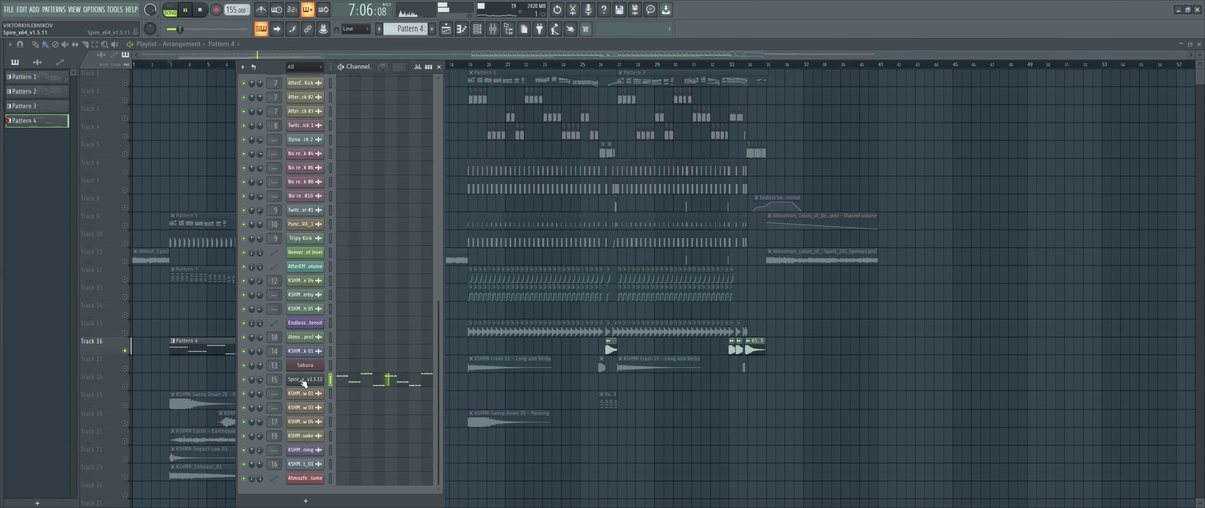
pyautogui.click(303, 380)
# Step: Review the Kickstart 2 and Pro-Q 3 effects on the Spire mixer track and unsolo Track 16
pyautogui.doubleClick(635, 153)
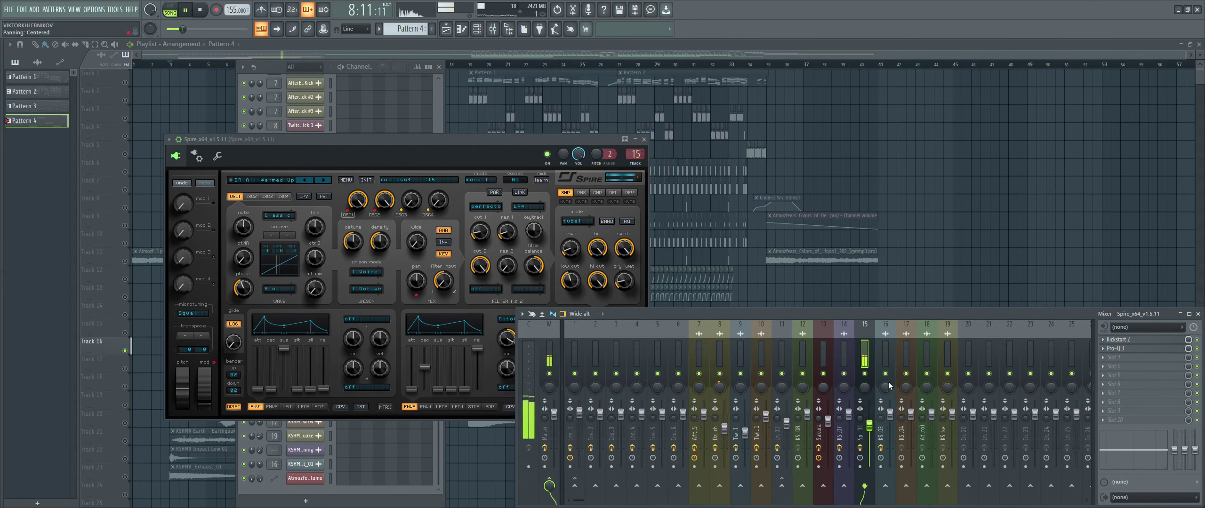
pyautogui.click(1142, 341)
pyautogui.click(1130, 348)
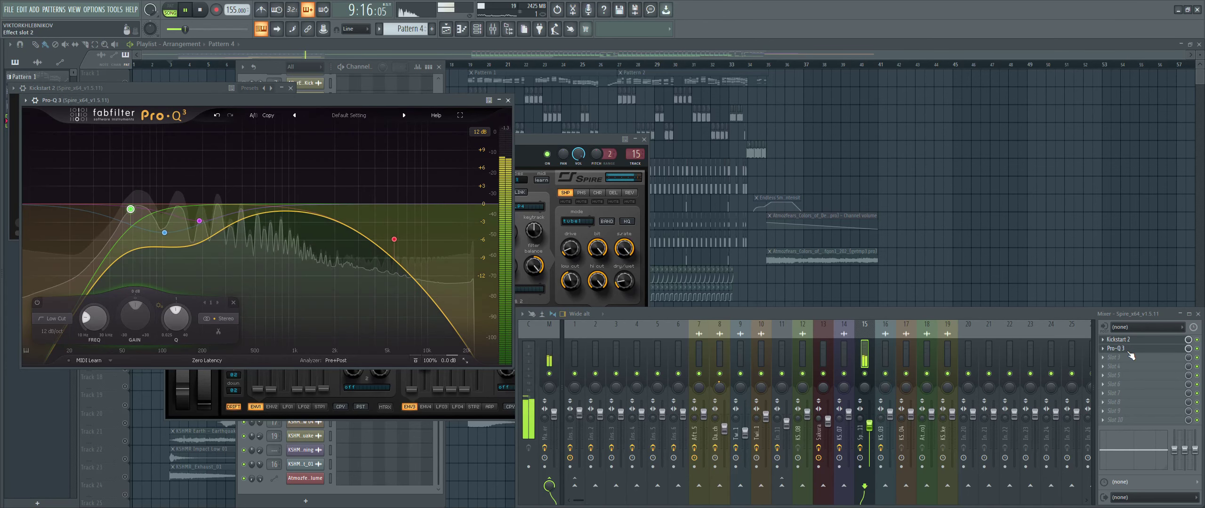
pyautogui.click(1130, 348)
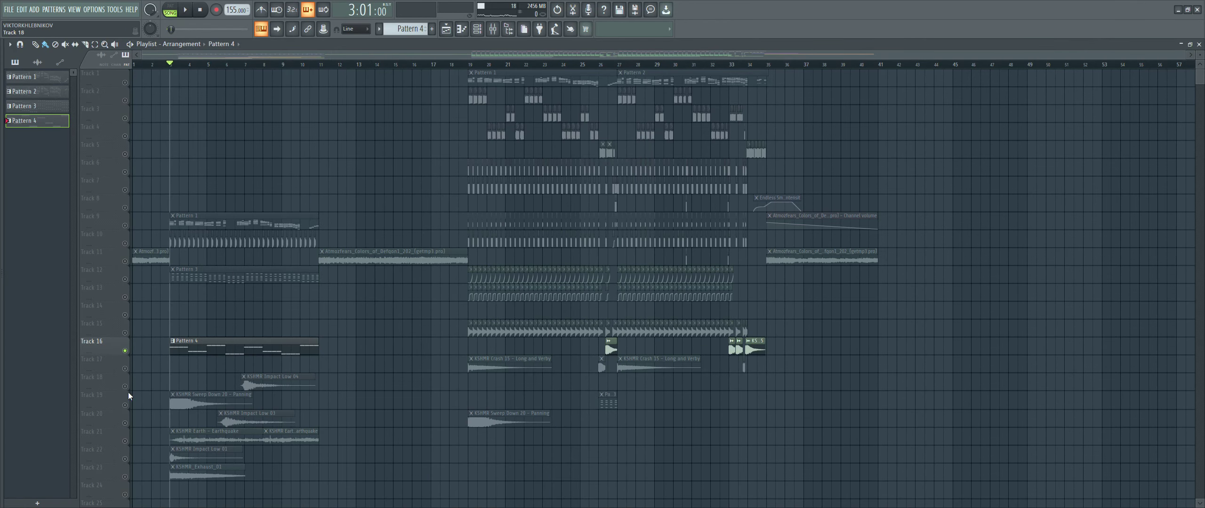
pyautogui.keyDown('ctrl'); pyautogui.click(125, 350); pyautogui.keyUp('ctrl')
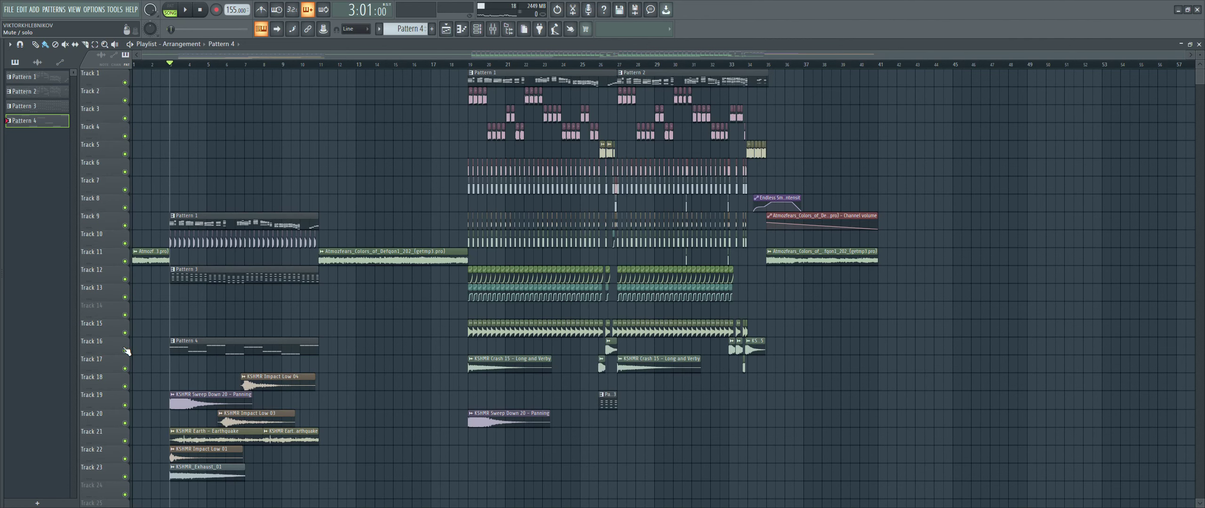
# Step: Play the arrangement with Track 9 muted, jump playback to the drop at bar 19 and unmute Track 9
pyautogui.click(125, 226)
pyautogui.press('space')
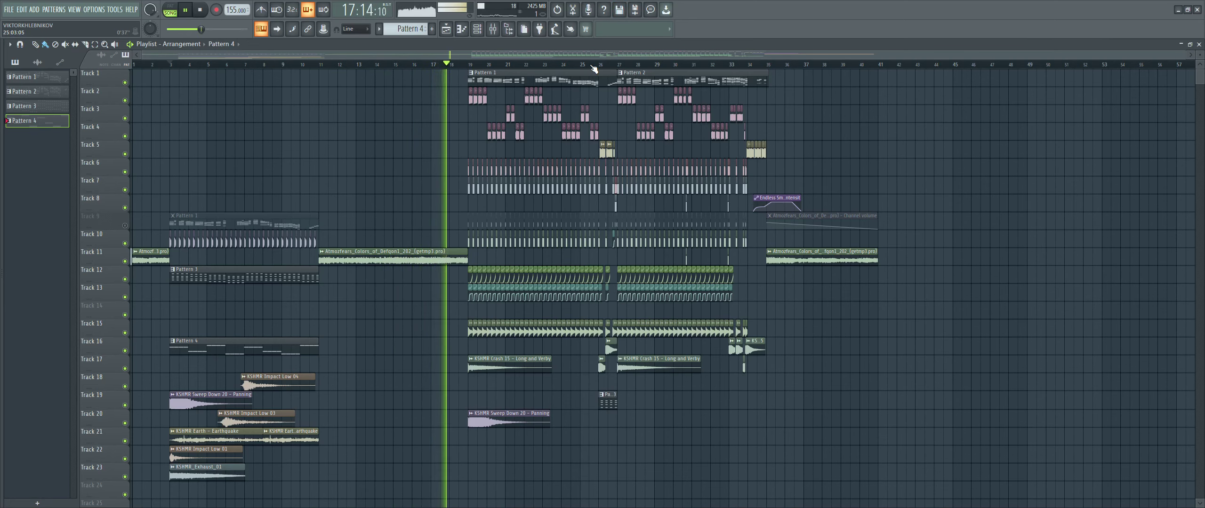
pyautogui.scroll(4, 605, 59)
pyautogui.moveTo(605, 59); pyautogui.dragTo(661, 59)
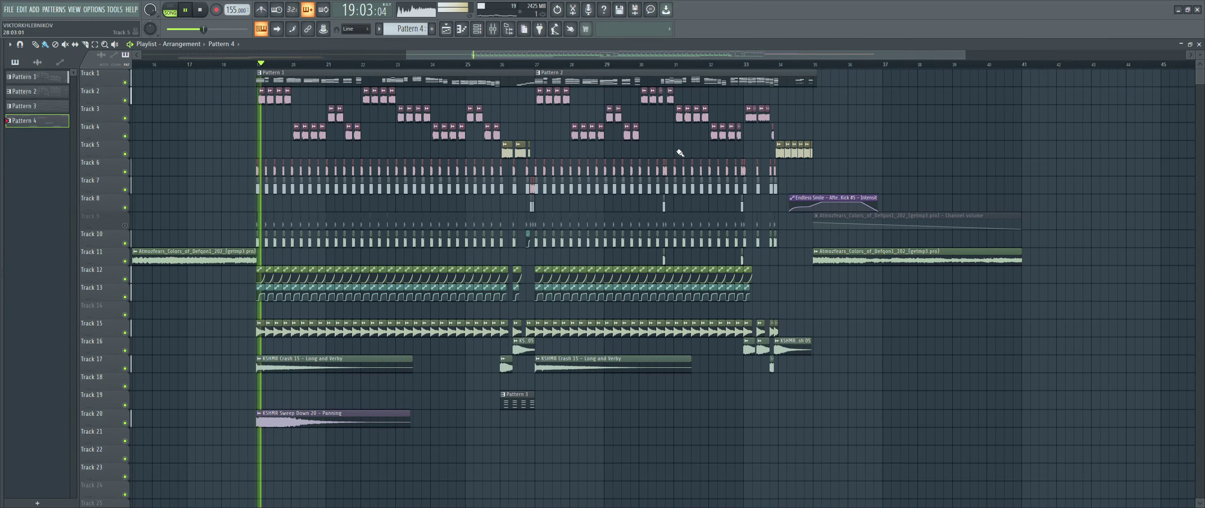
pyautogui.rightClick(125, 226)
pyautogui.rightClick(125, 226)
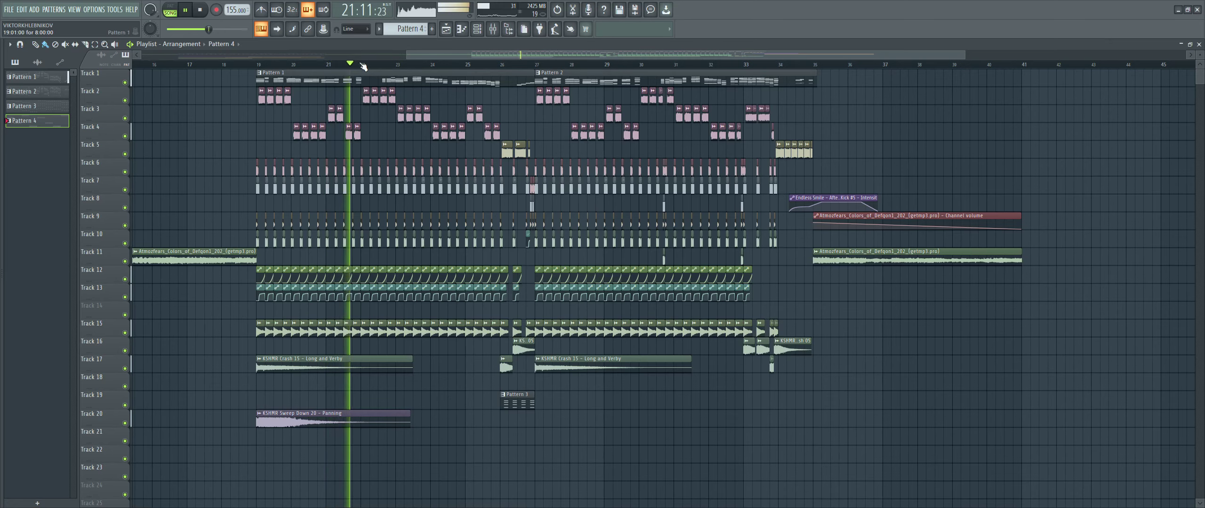
# Step: Mute Track 1 during playback and bring up Fruity Stereo Shaper on the AfterEffect Kick #5 mixer track
pyautogui.scroll(-3, 419, 188)
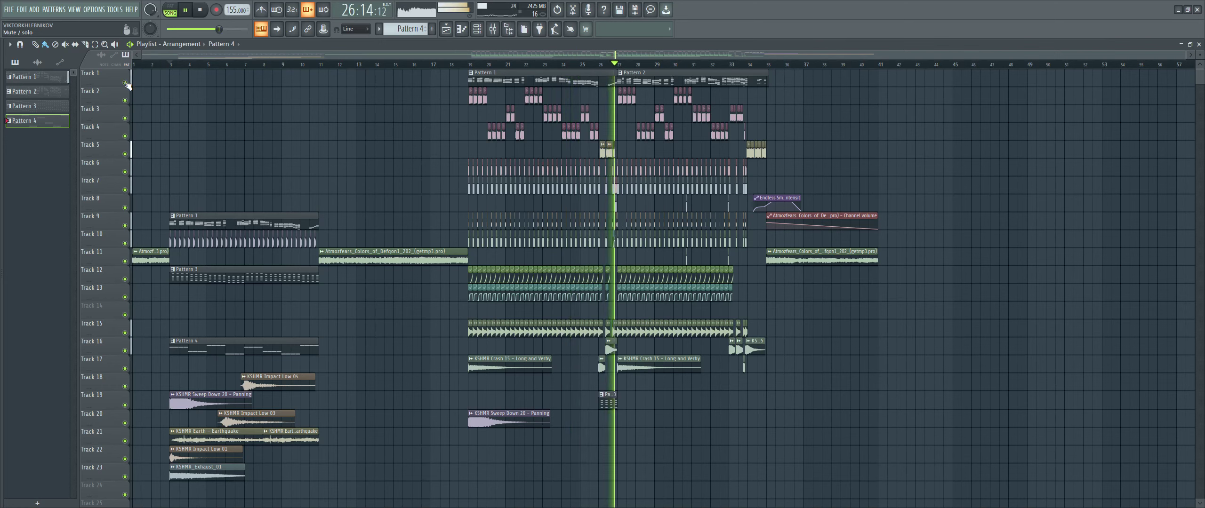
pyautogui.click(126, 83)
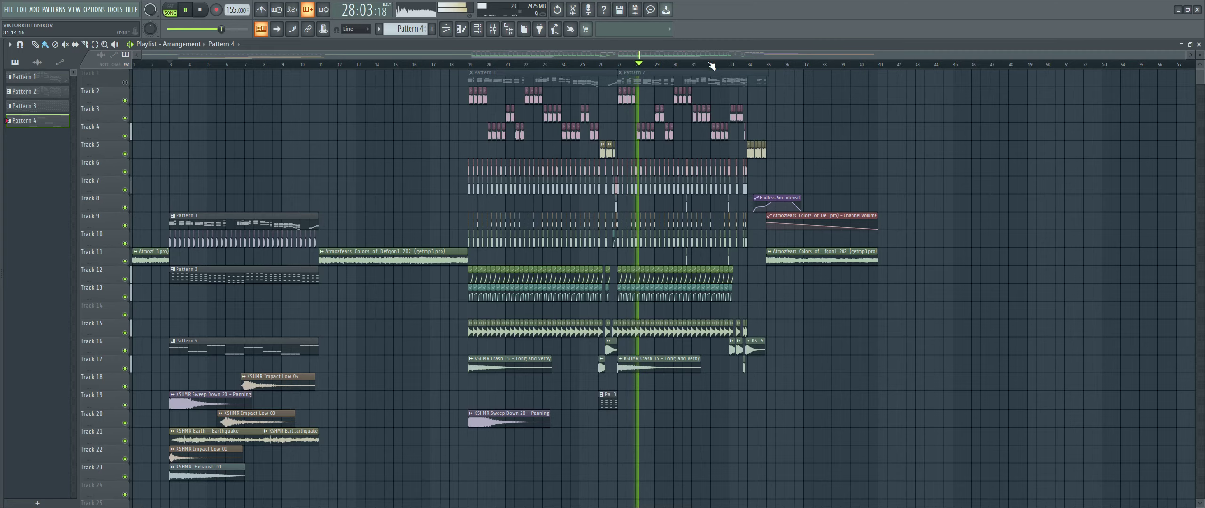
pyautogui.scroll(4, 711, 66)
pyautogui.press('F9')
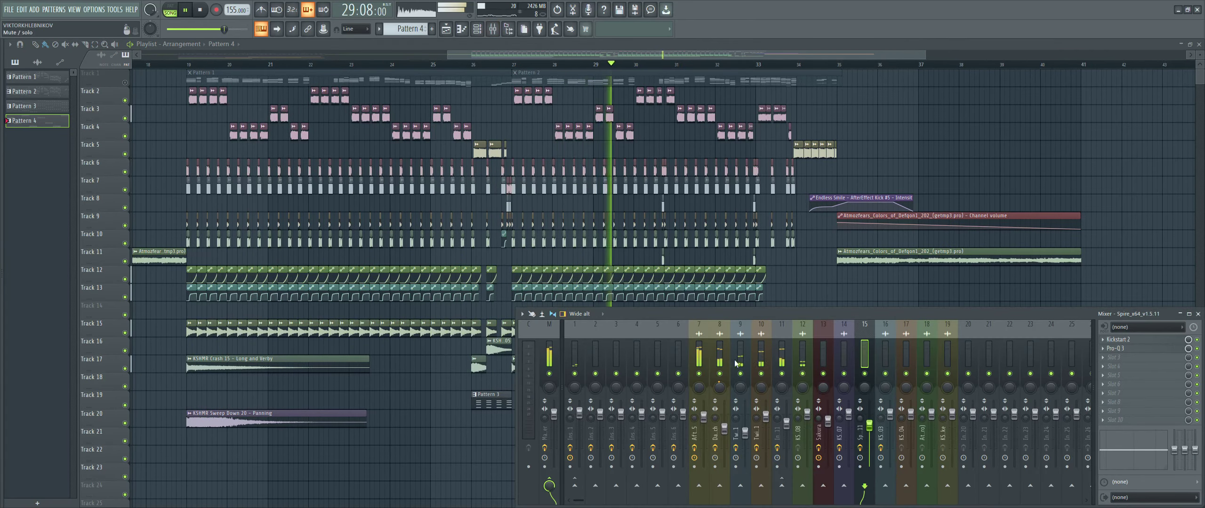
pyautogui.click(699, 358)
pyautogui.click(1141, 412)
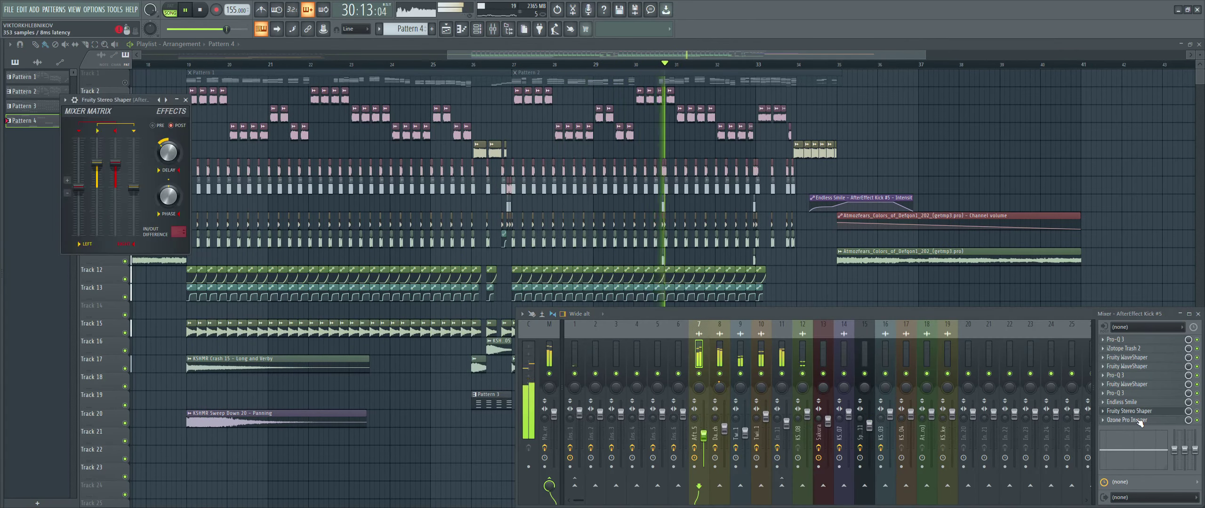
# Step: Review the kick's Ozone Pro Imager, Endless Smile, last two Pro-Q 3 equalizers and the Fruity WaveShaper between them
pyautogui.click(1139, 420)
pyautogui.click(1139, 421)
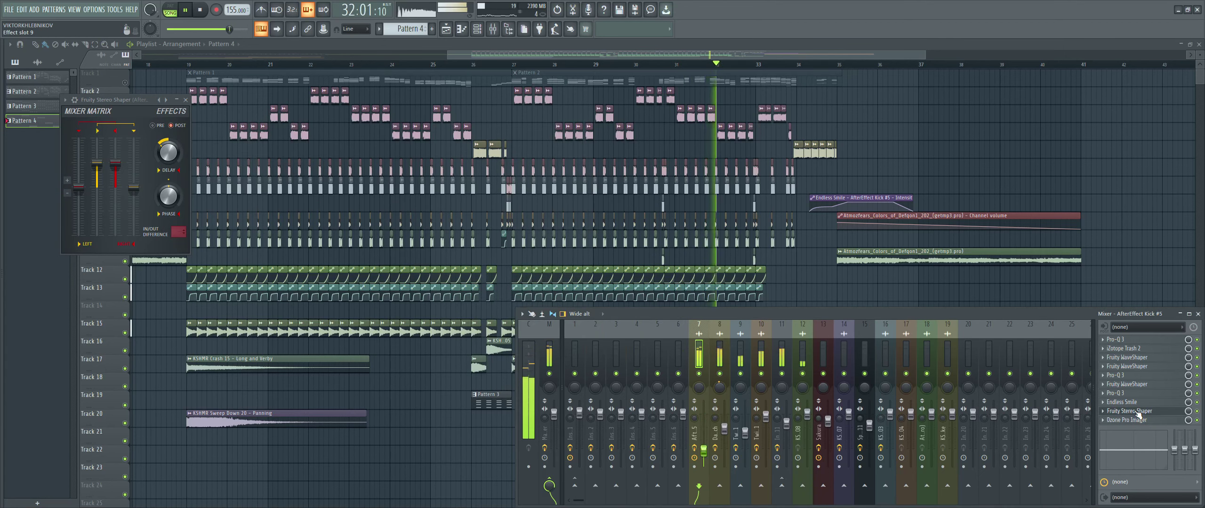
pyautogui.click(1138, 412)
pyautogui.click(1138, 402)
pyautogui.click(1138, 403)
pyautogui.click(1134, 394)
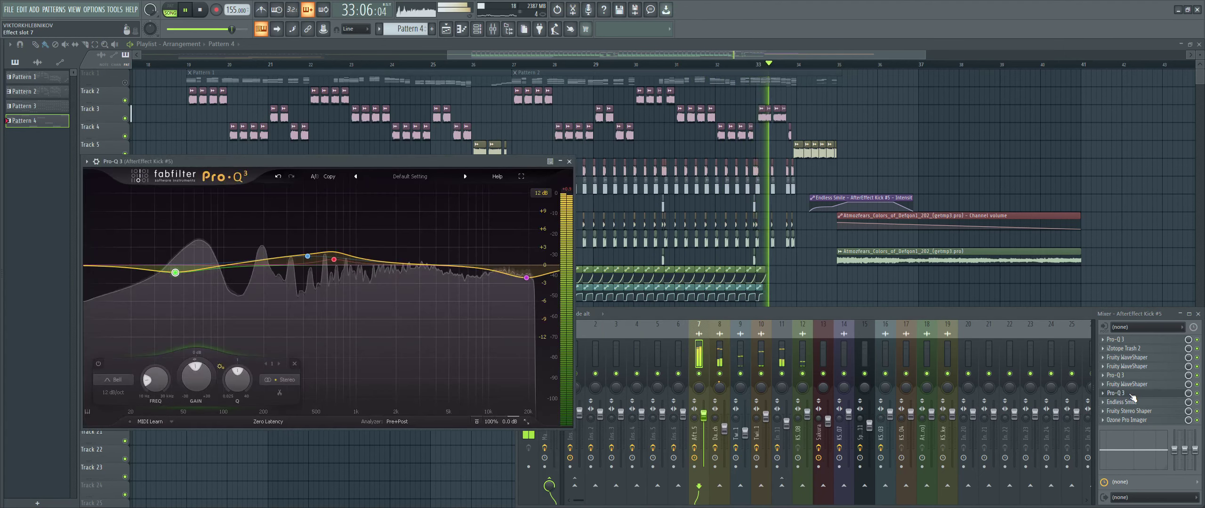
pyautogui.click(1134, 394)
pyautogui.click(1134, 385)
pyautogui.click(1134, 385)
pyautogui.click(1135, 375)
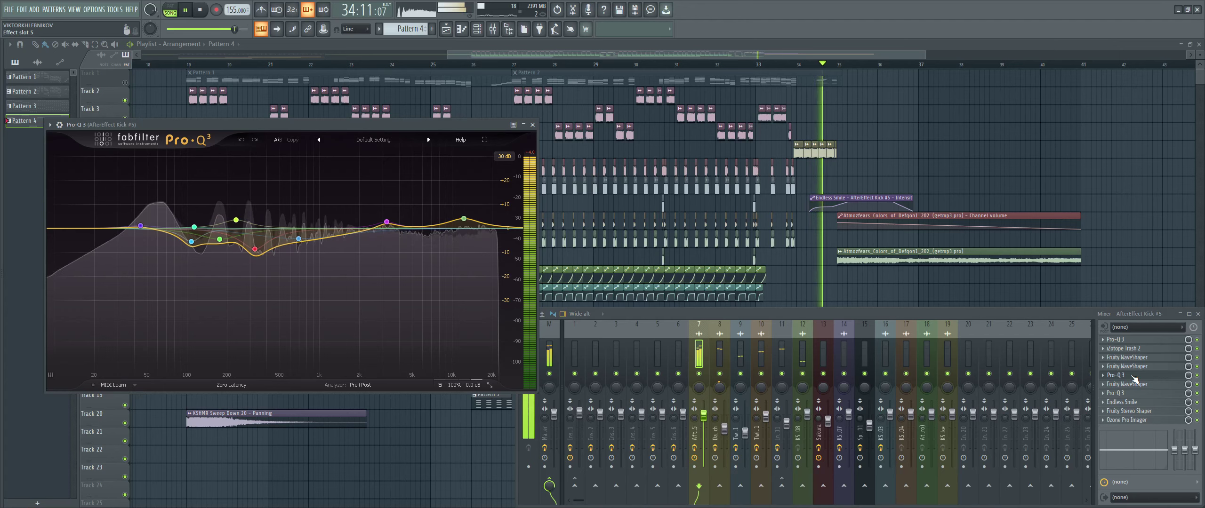
pyautogui.click(1134, 375)
# Step: Review the kick's first two Fruity WaveShapers, iZotope Trash 2 and first Pro-Q 3, closing the mixer and stopping playback
pyautogui.click(1135, 366)
pyautogui.click(1135, 367)
pyautogui.click(1136, 360)
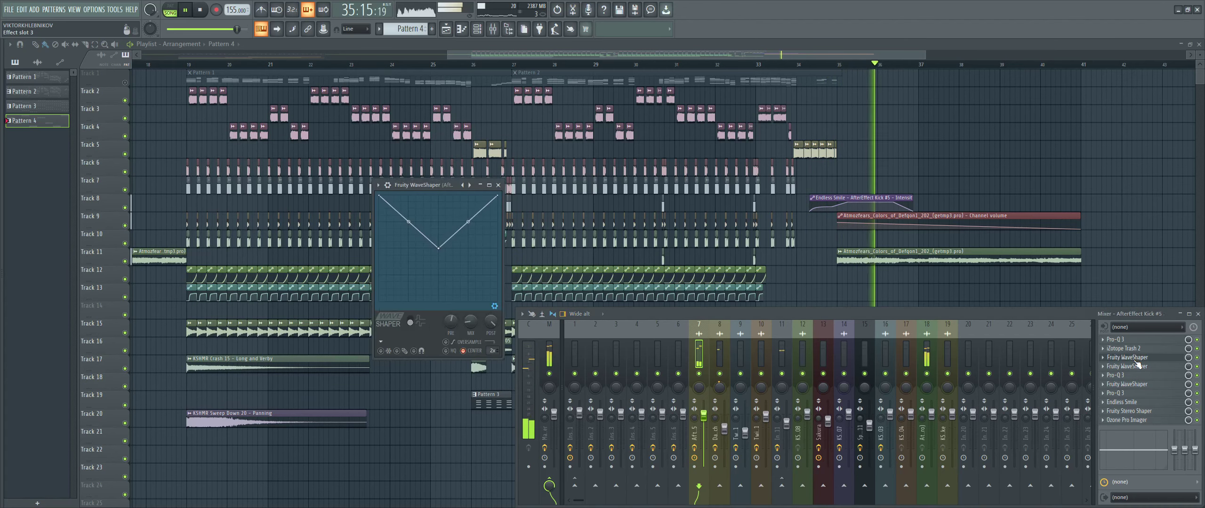
pyautogui.click(1136, 357)
pyautogui.click(1136, 349)
pyautogui.click(1136, 349)
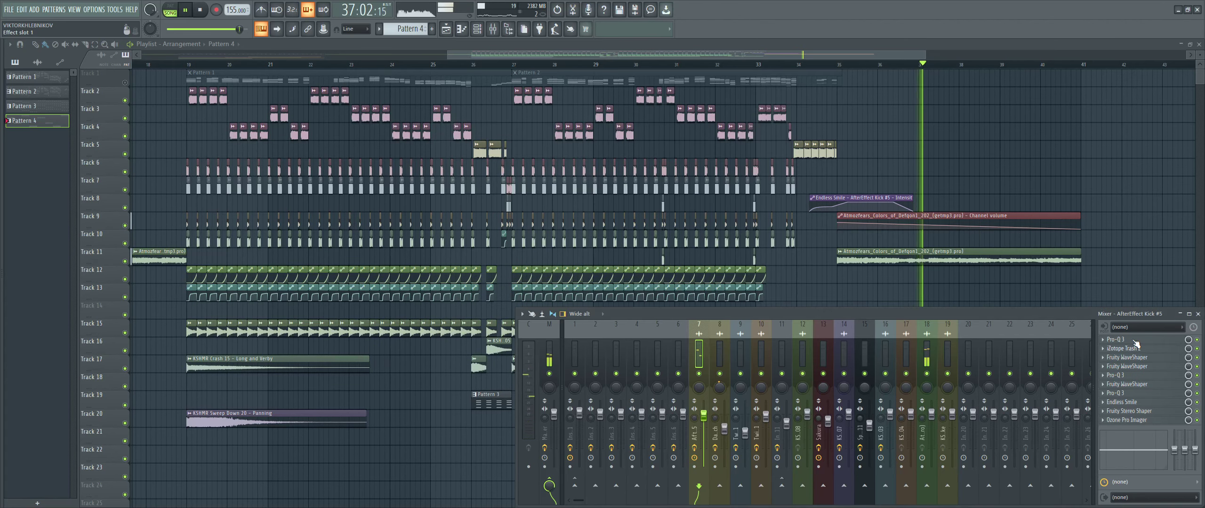
pyautogui.click(1135, 340)
pyautogui.click(1136, 341)
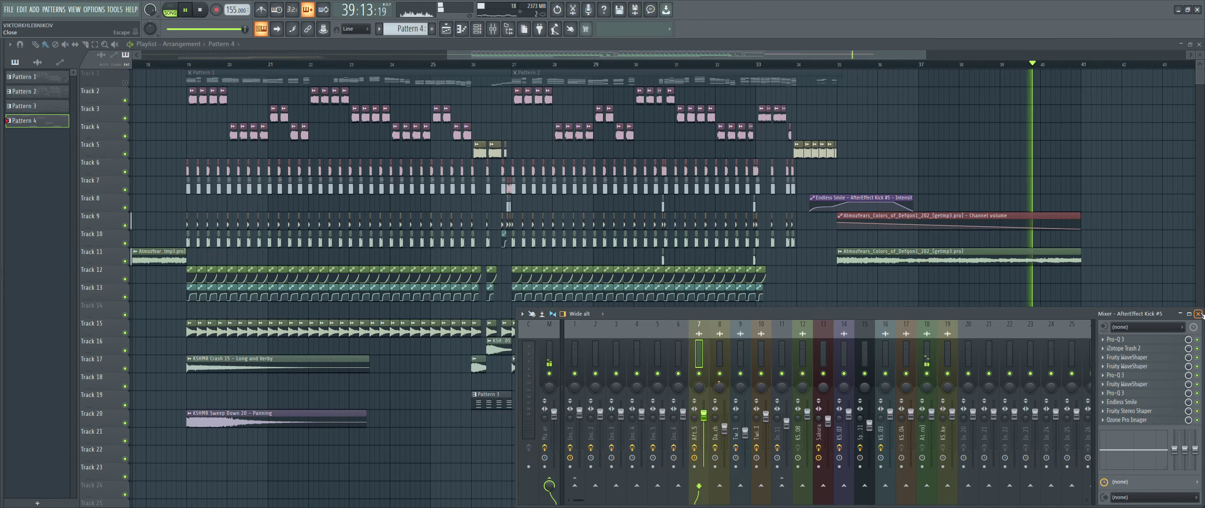
pyautogui.click(1198, 314)
pyautogui.press('space')
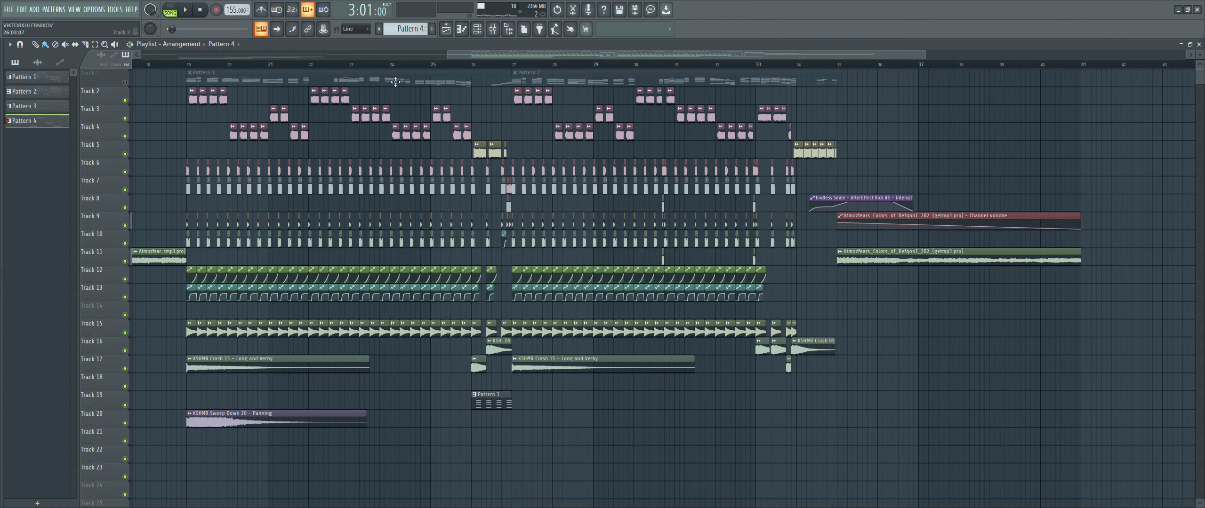
# Step: Audition the drop's layers by soloing Tracks 1, 6, 9 and 10 in turn during playback from bar 19
pyautogui.keyDown('ctrl'); pyautogui.click(125, 82); pyautogui.keyUp('ctrl')
pyautogui.scroll(4, 155, 58)
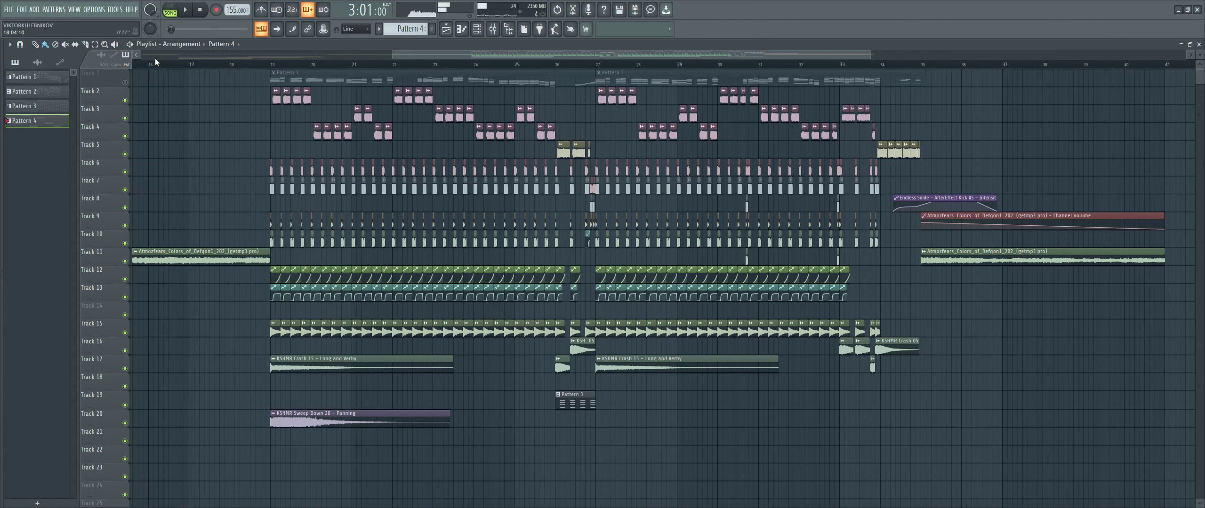
pyautogui.keyDown('ctrl'); pyautogui.click(125, 83); pyautogui.keyUp('ctrl')
pyautogui.keyDown('ctrl'); pyautogui.click(125, 172); pyautogui.keyUp('ctrl')
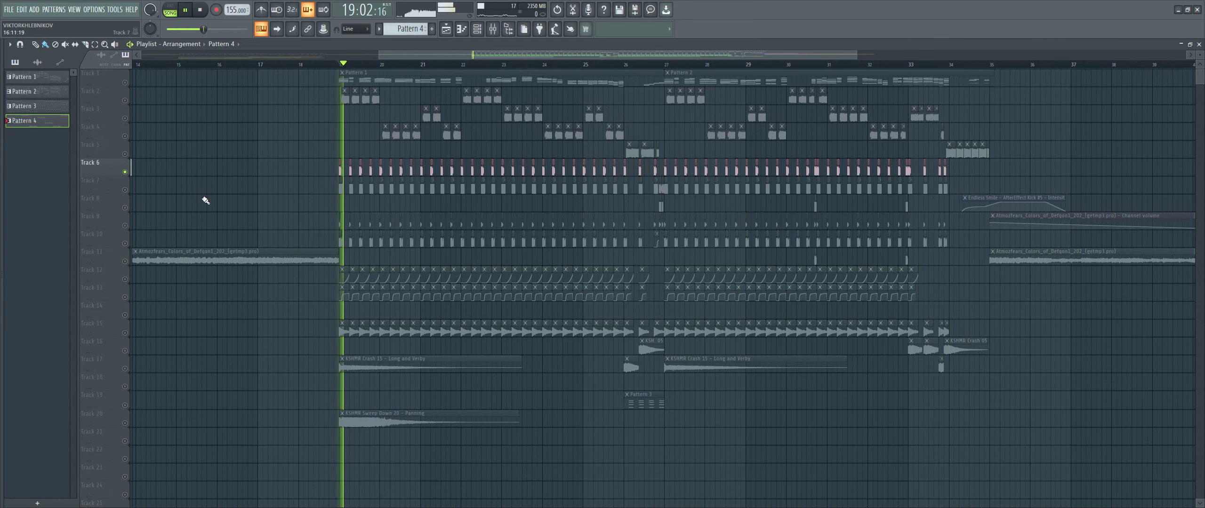
pyautogui.keyDown('ctrl'); pyautogui.click(125, 226); pyautogui.keyUp('ctrl')
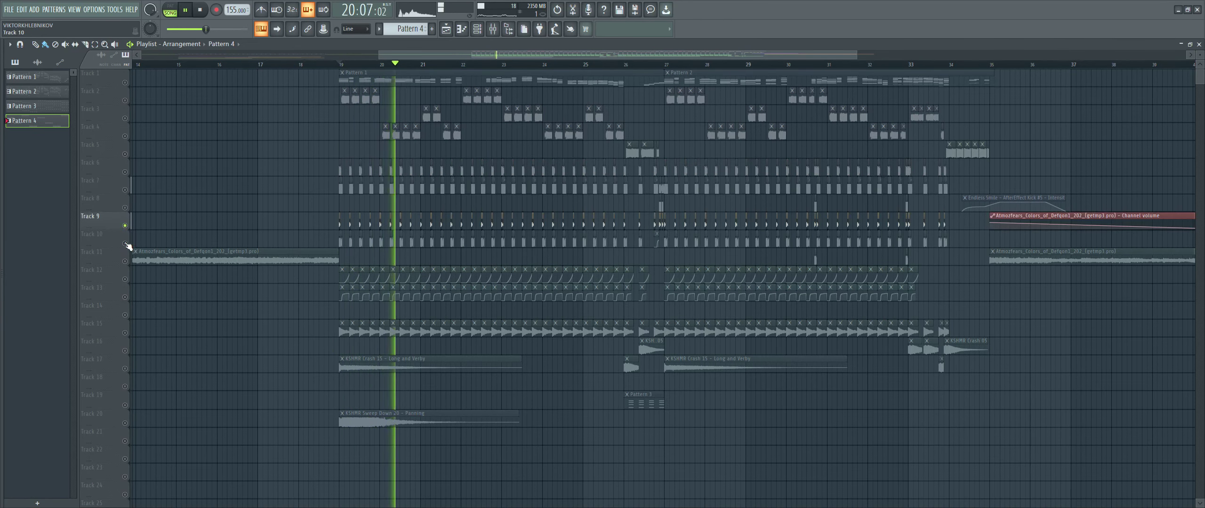
pyautogui.keyDown('ctrl'); pyautogui.click(125, 243); pyautogui.keyUp('ctrl')
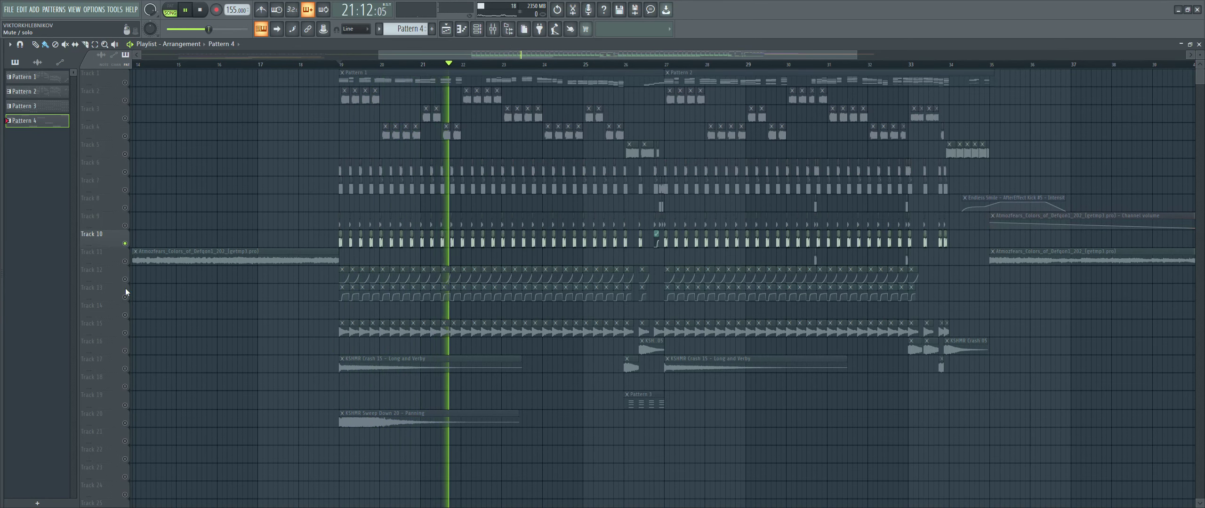
# Step: Solo Tracks 15, 17, 20 and 16 in turn, stop playback and unsolo Track 16 to restore all tracks
pyautogui.keyDown('ctrl'); pyautogui.click(126, 333); pyautogui.keyUp('ctrl')
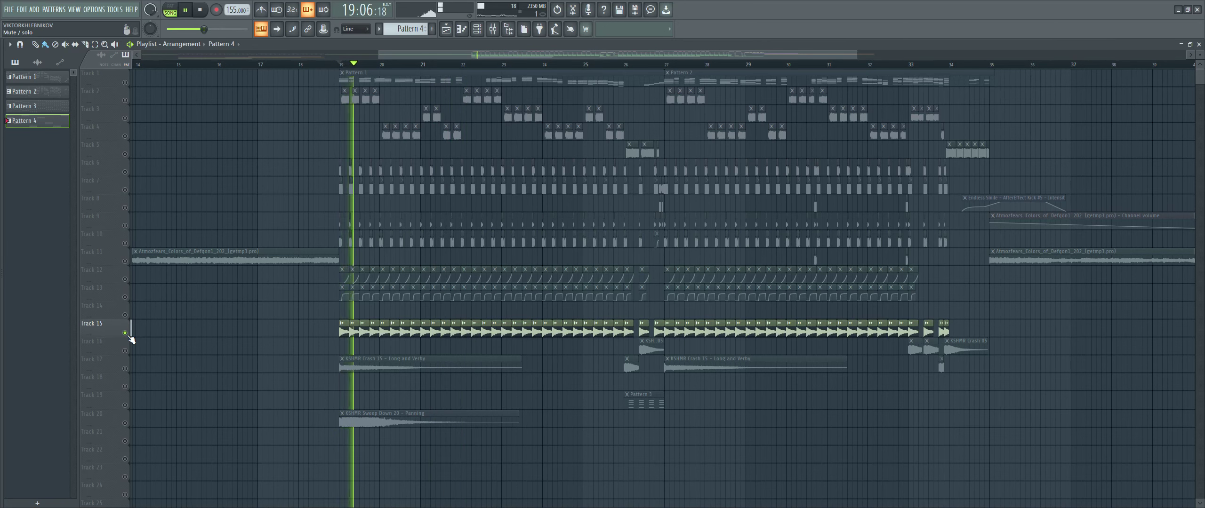
pyautogui.keyDown('ctrl'); pyautogui.click(126, 368); pyautogui.keyUp('ctrl')
pyautogui.keyDown('ctrl'); pyautogui.click(125, 423); pyautogui.keyUp('ctrl')
pyautogui.keyDown('ctrl'); pyautogui.click(125, 351); pyautogui.keyUp('ctrl')
pyautogui.press('space')
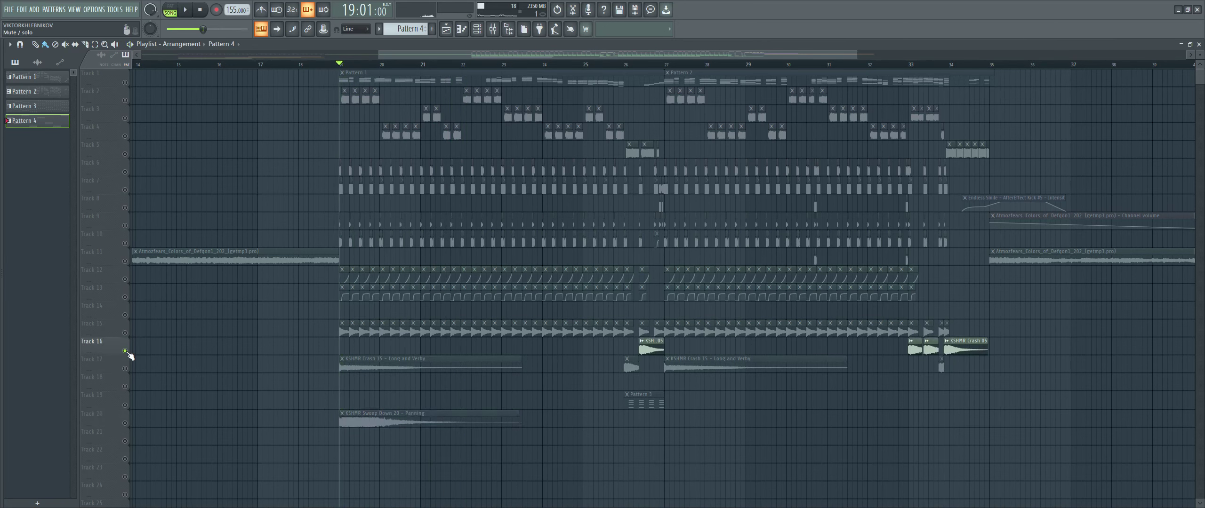
pyautogui.keyDown('ctrl'); pyautogui.click(125, 351); pyautogui.keyUp('ctrl')
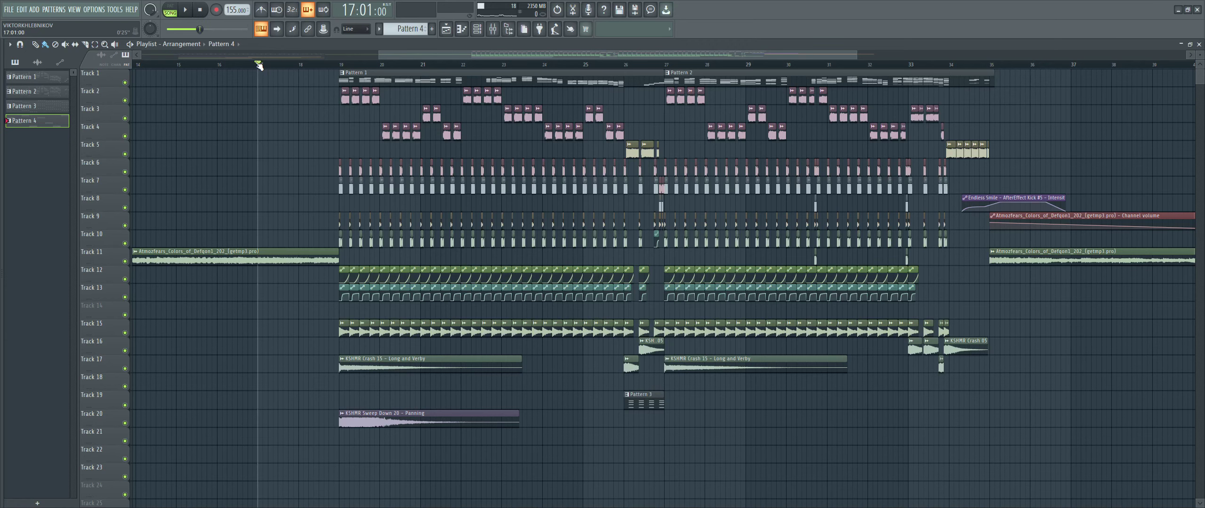
# Step: Play the full drop with all active tracks from bar 17 through the outro, stopping playback at its end
pyautogui.press('space')
pyautogui.scroll(-3, 259, 66)
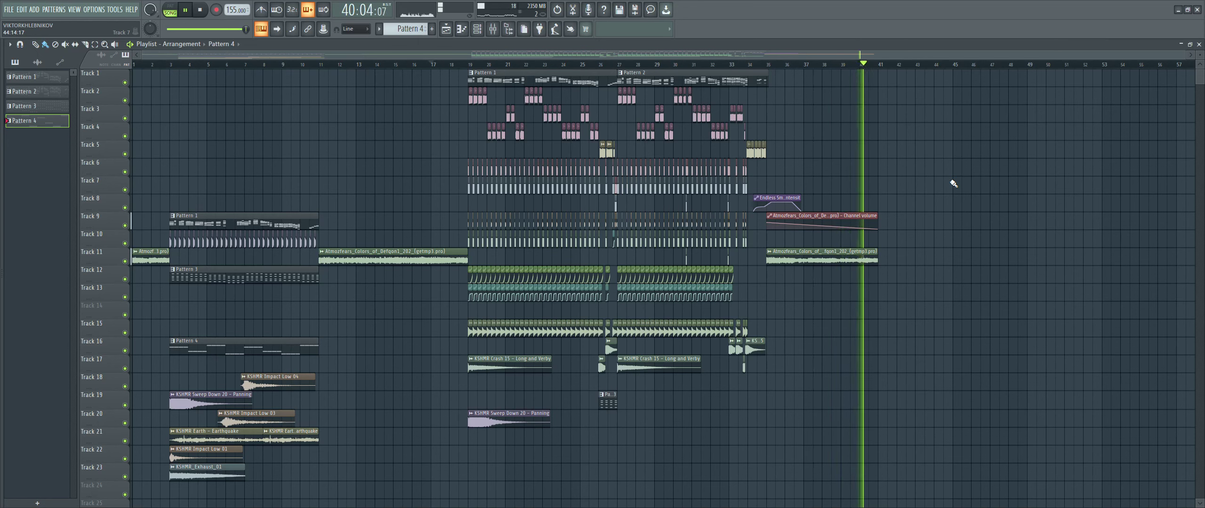
pyautogui.press('space')
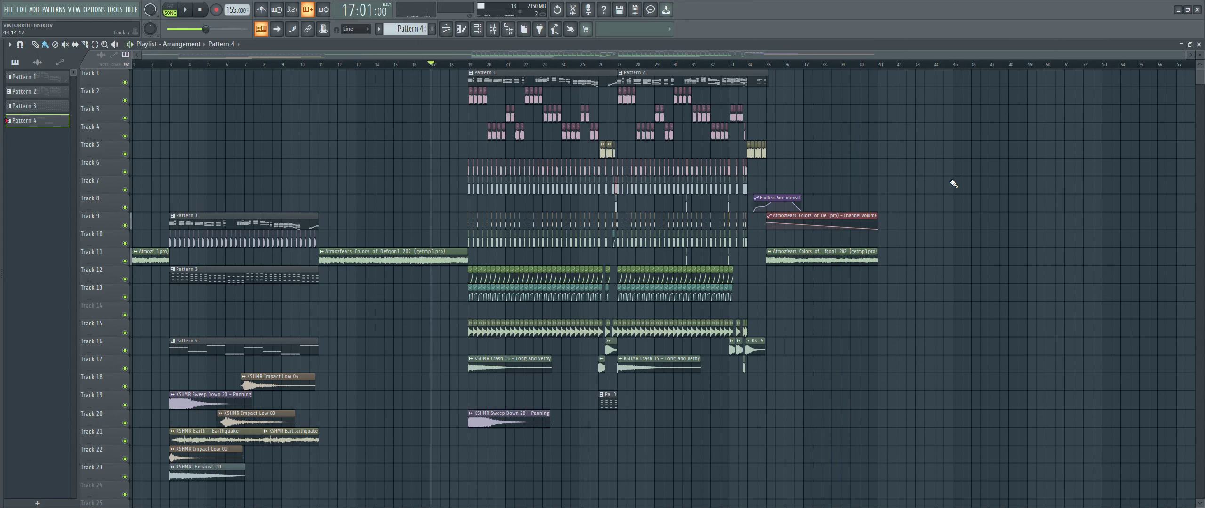
# Step: Minimize the project window and request the end of the live stream in Twitch Studio
pyautogui.click(1180, 11)
pyautogui.click(868, 497)
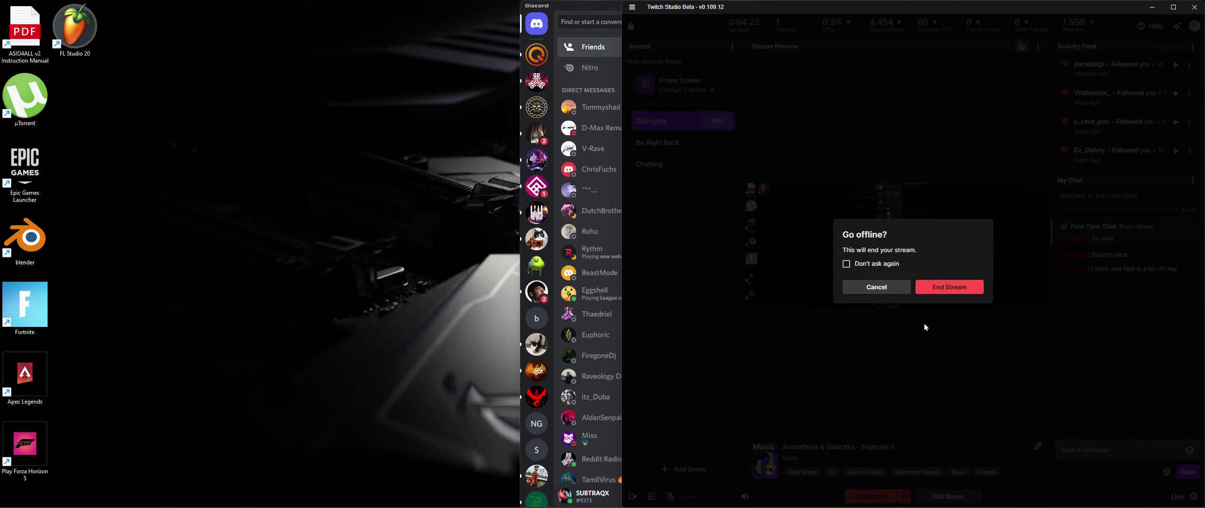